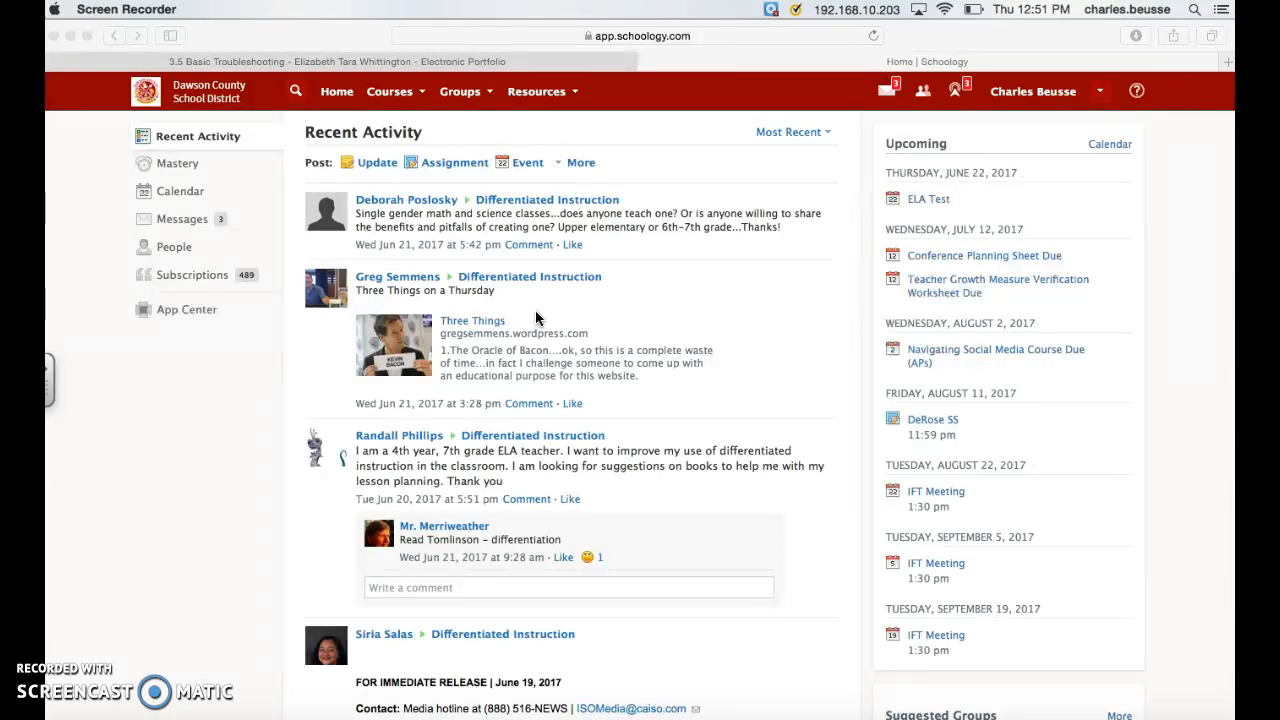
pyautogui.click(424, 96)
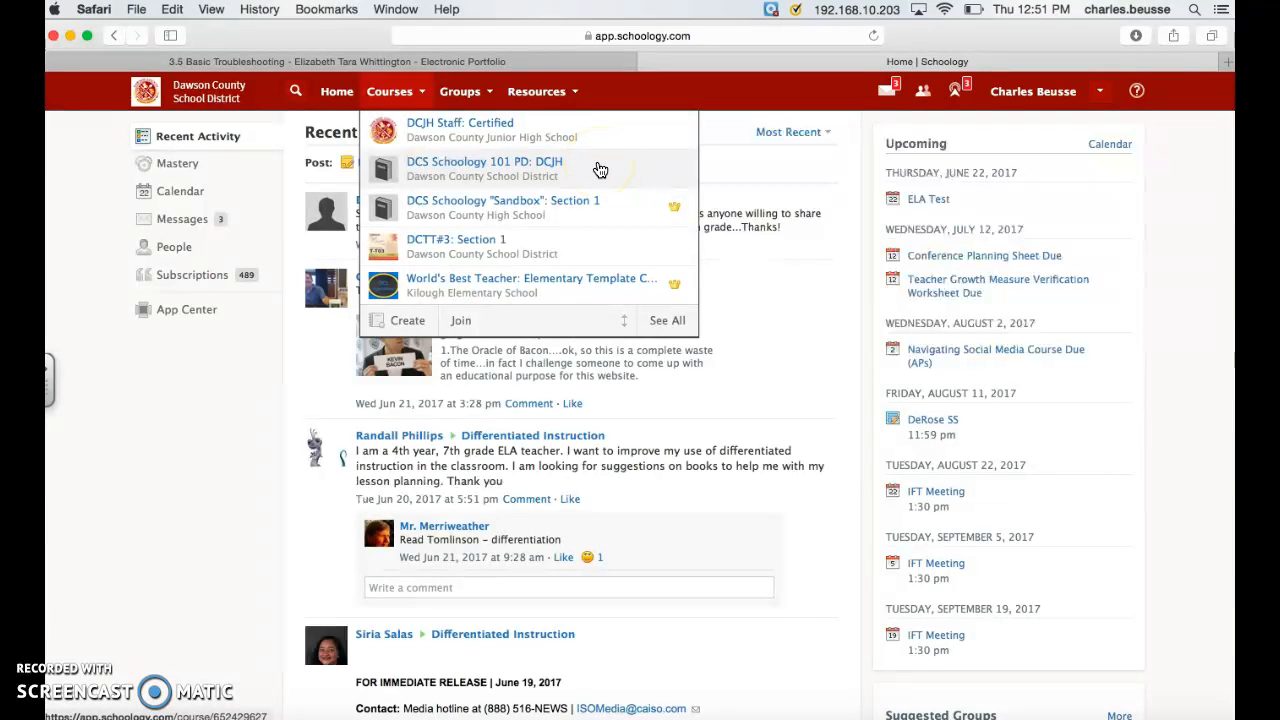
pyautogui.click(494, 138)
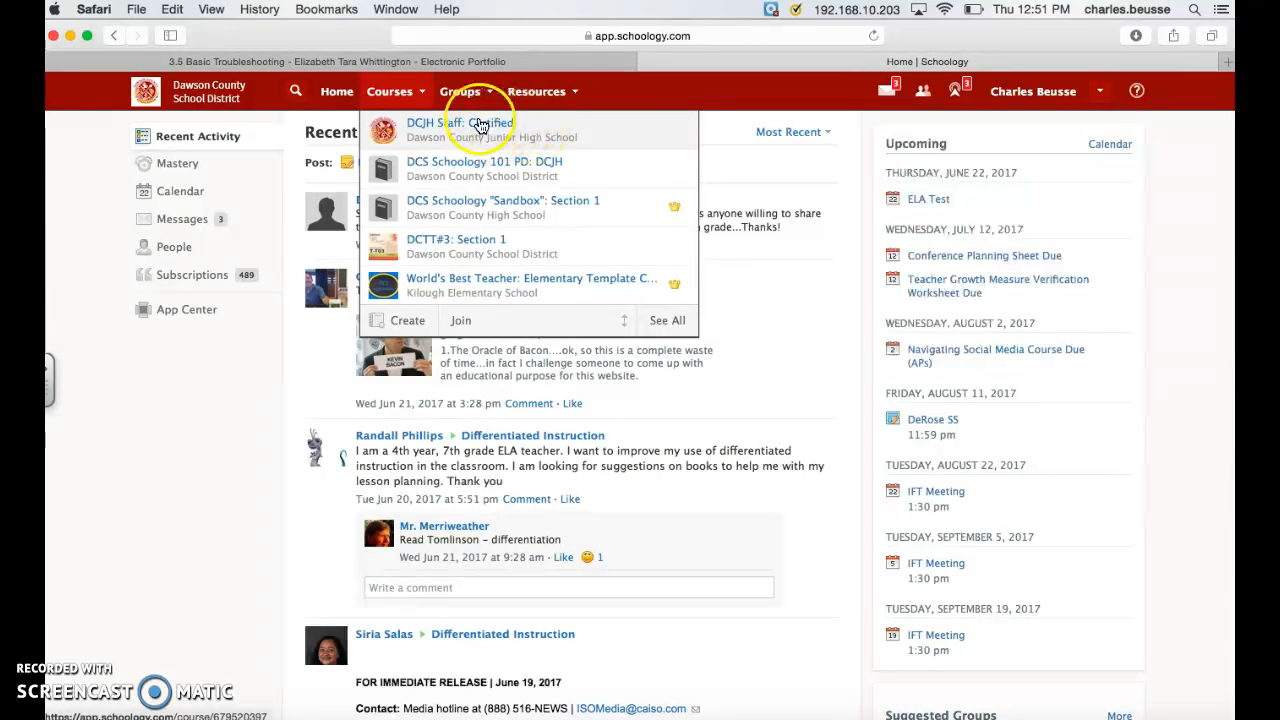
pyautogui.click(425, 94)
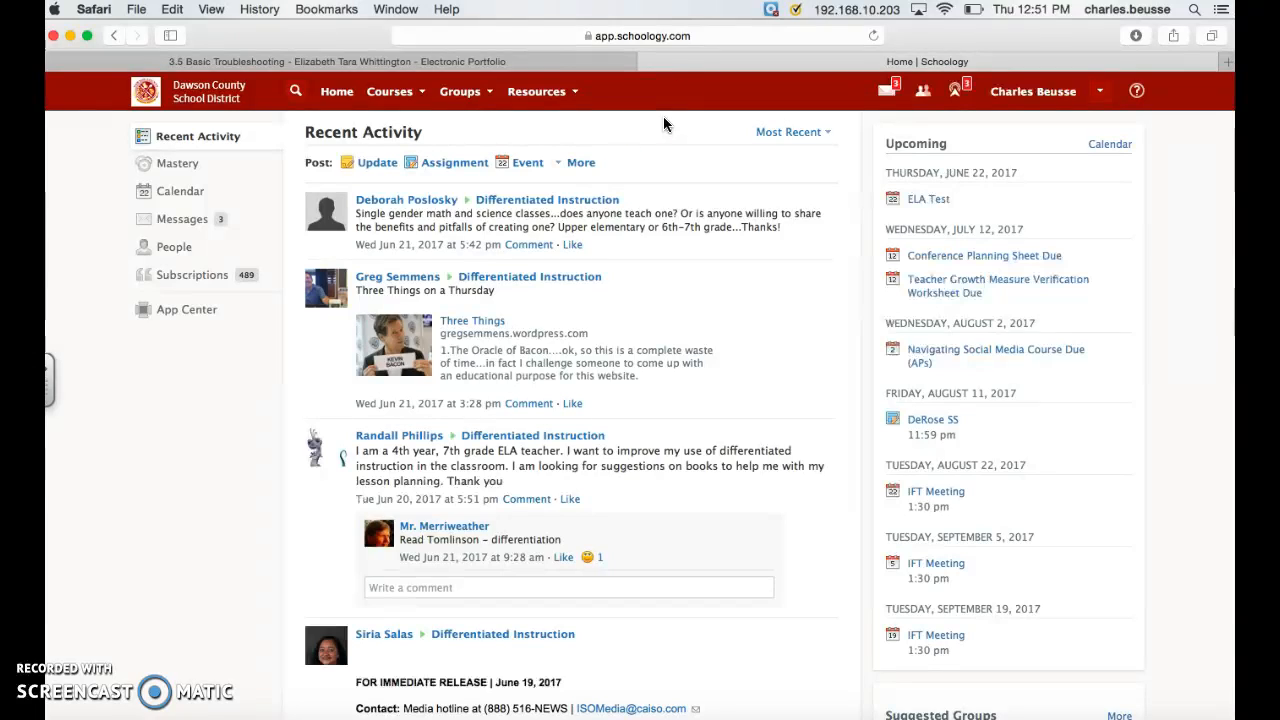
# Step: Create a green folder named "ELA 2nd Period" in the personal resources
pyautogui.click(577, 96)
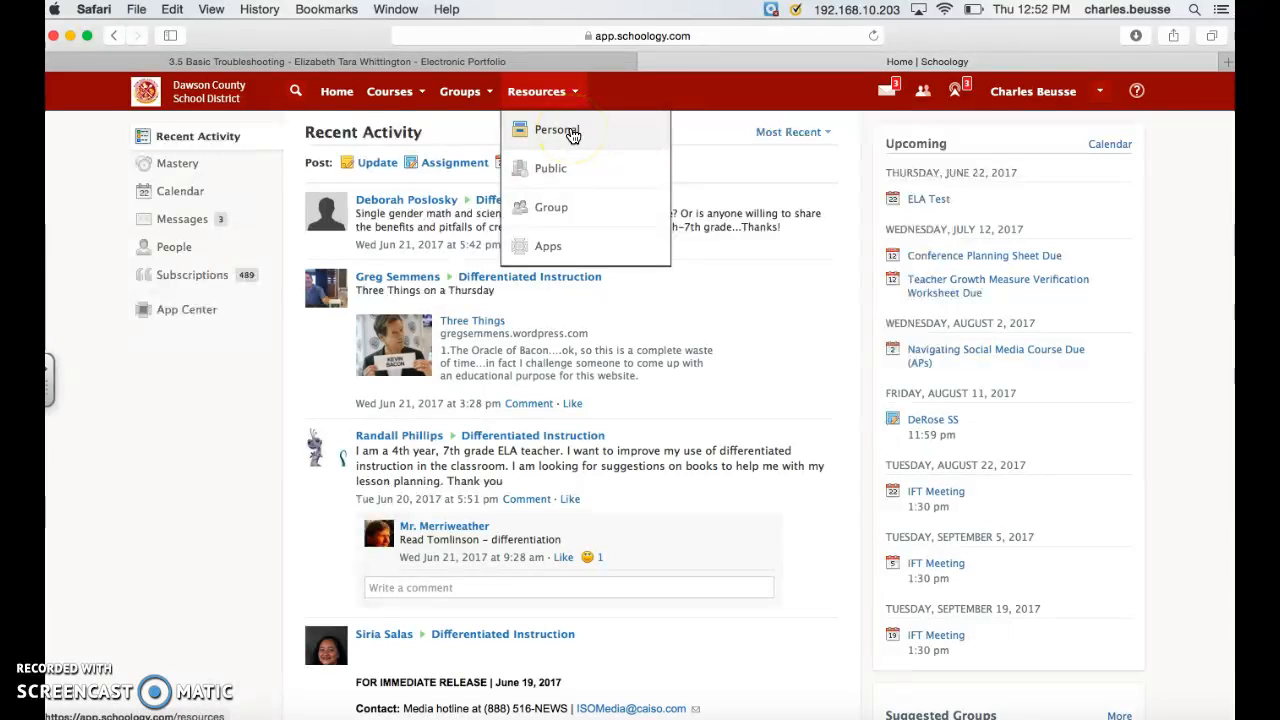
pyautogui.click(571, 132)
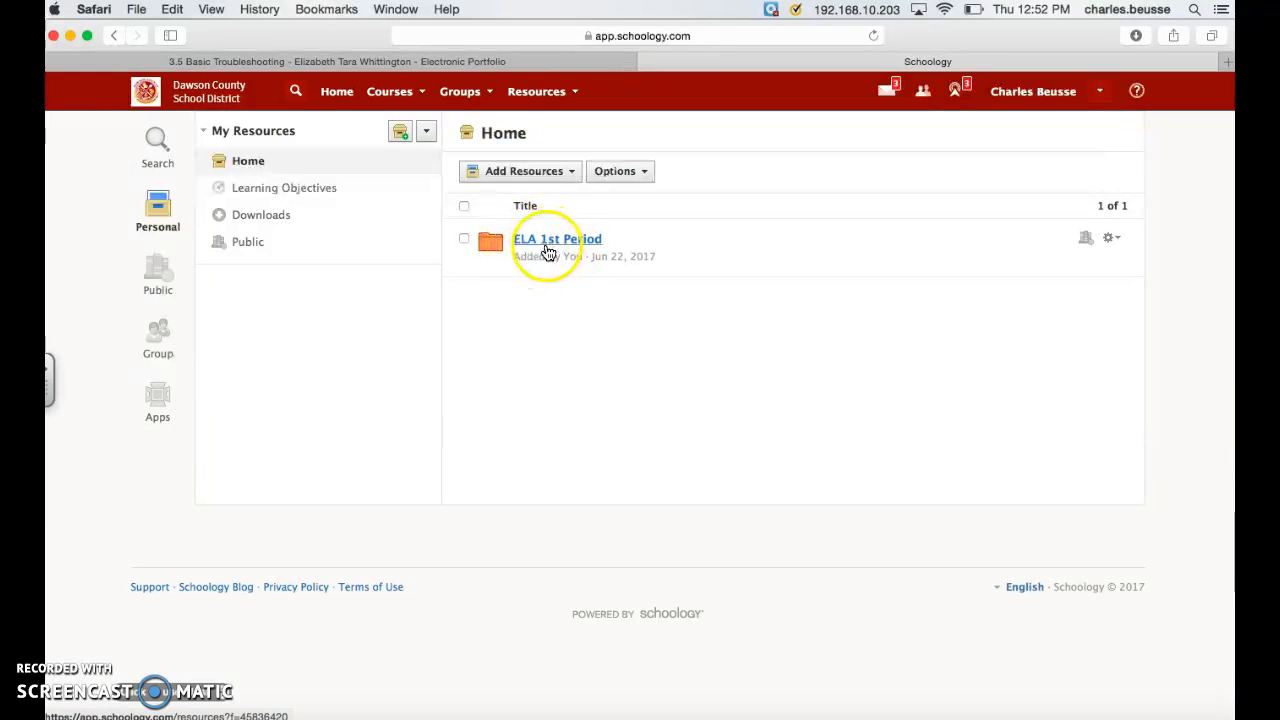
pyautogui.click(573, 173)
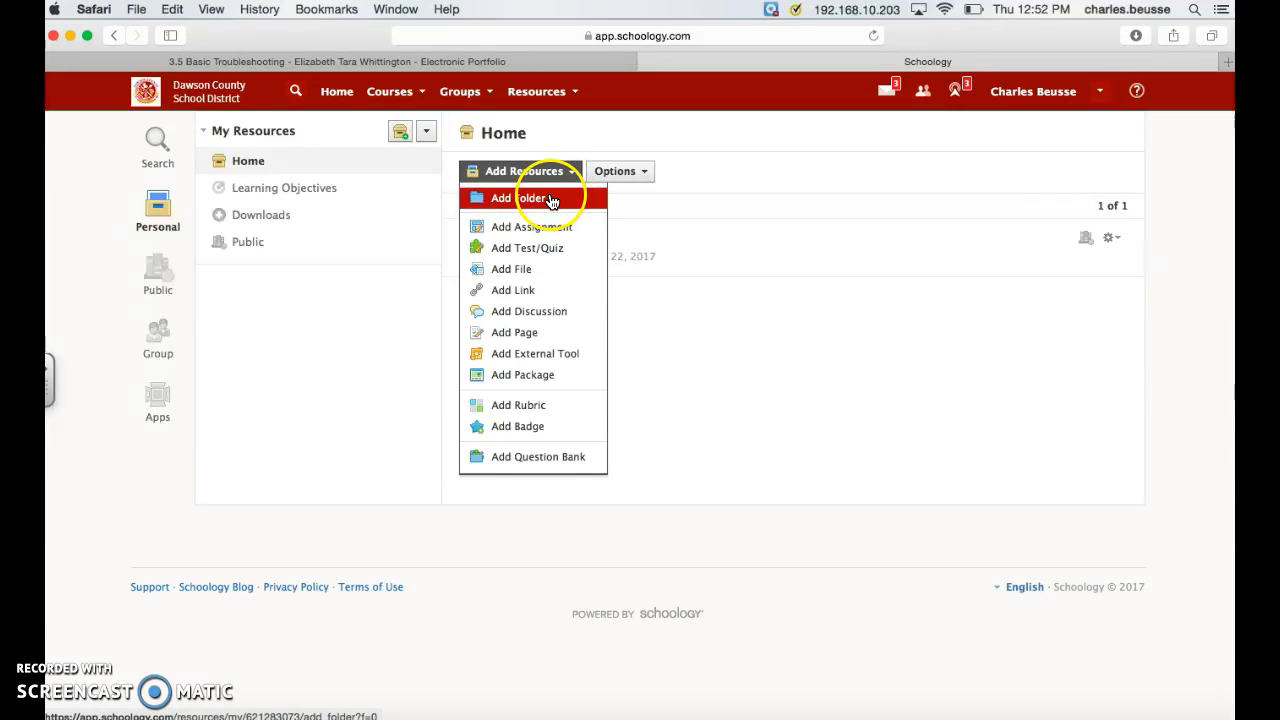
pyautogui.click(551, 201)
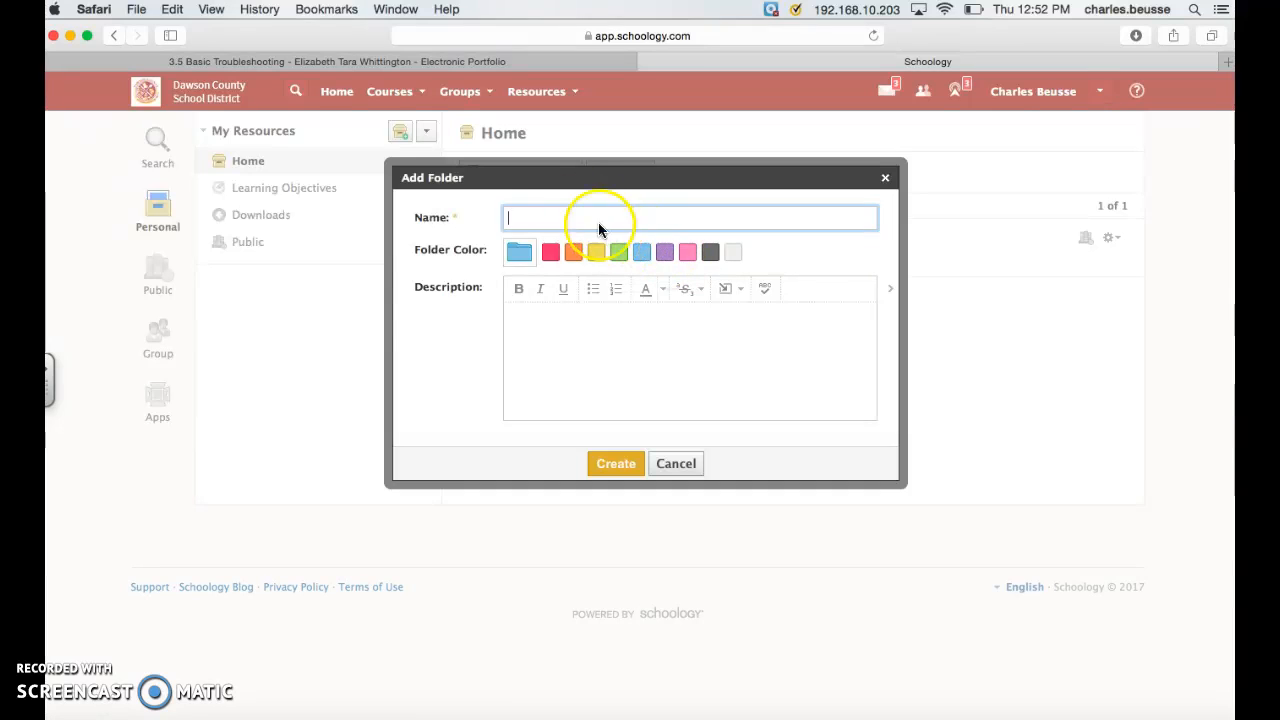
pyautogui.write('ELA 2nd Period')
pyautogui.click(620, 219)
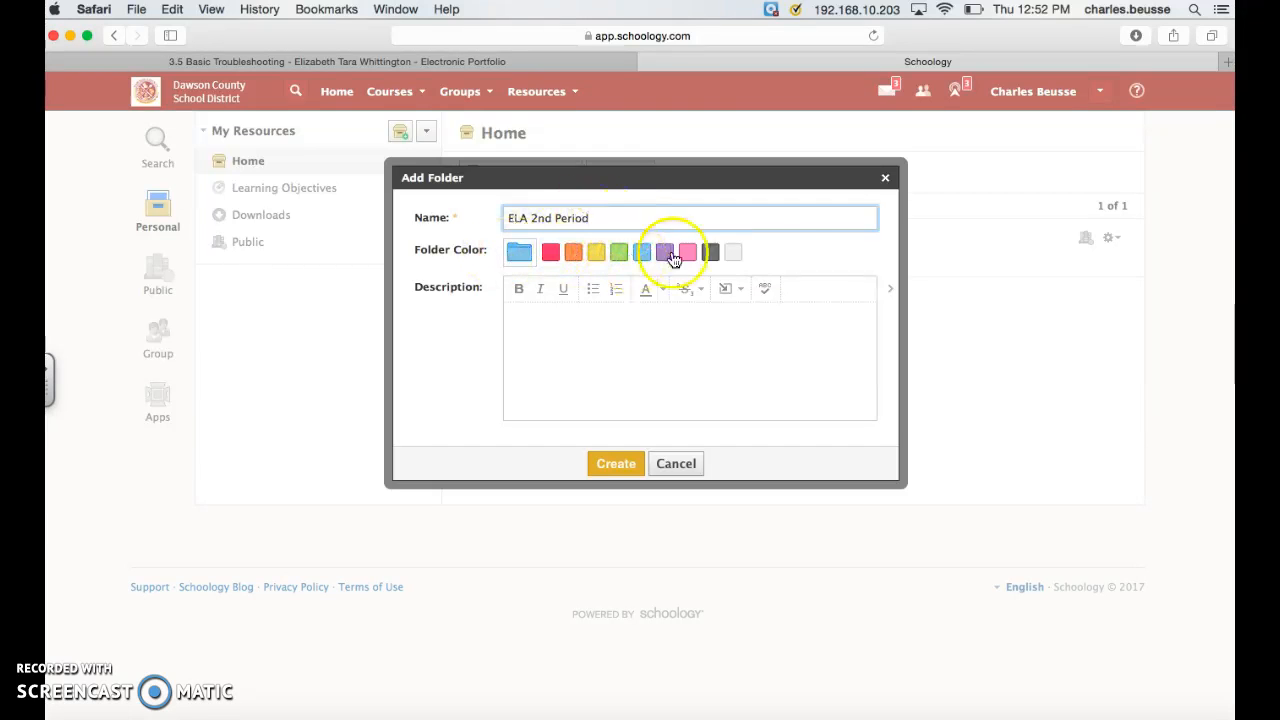
pyautogui.click(621, 256)
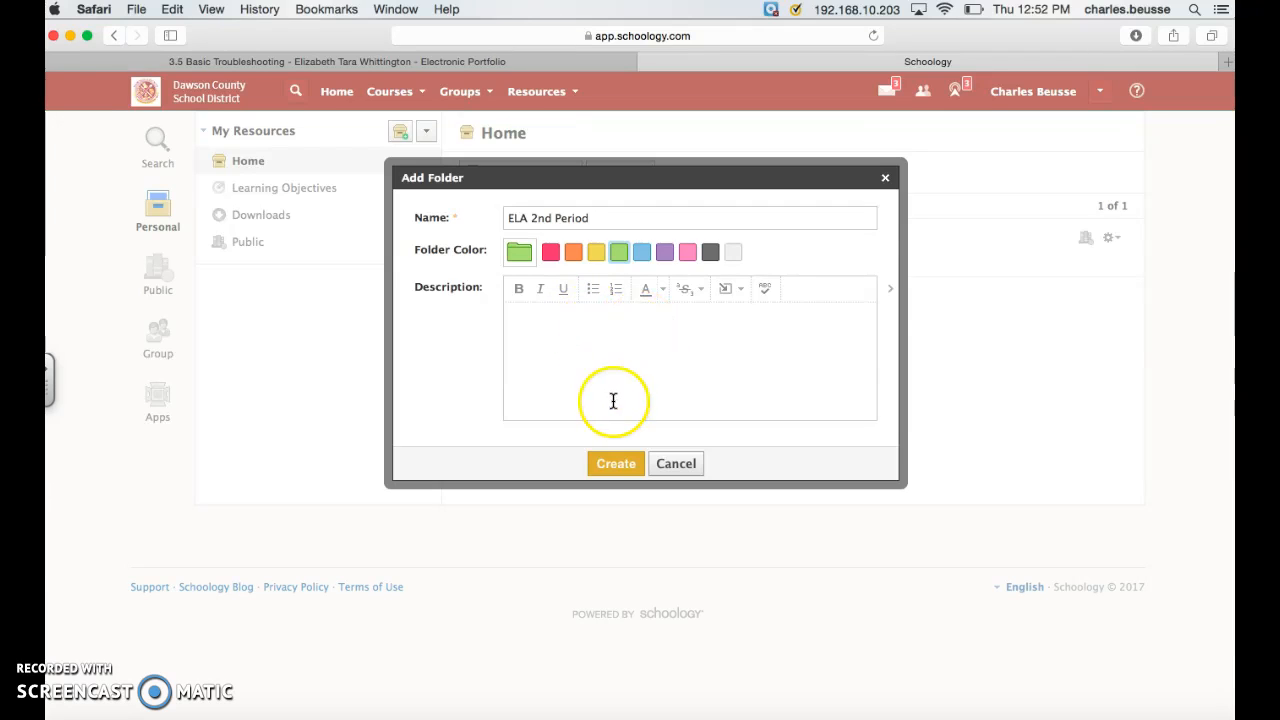
pyautogui.click(622, 465)
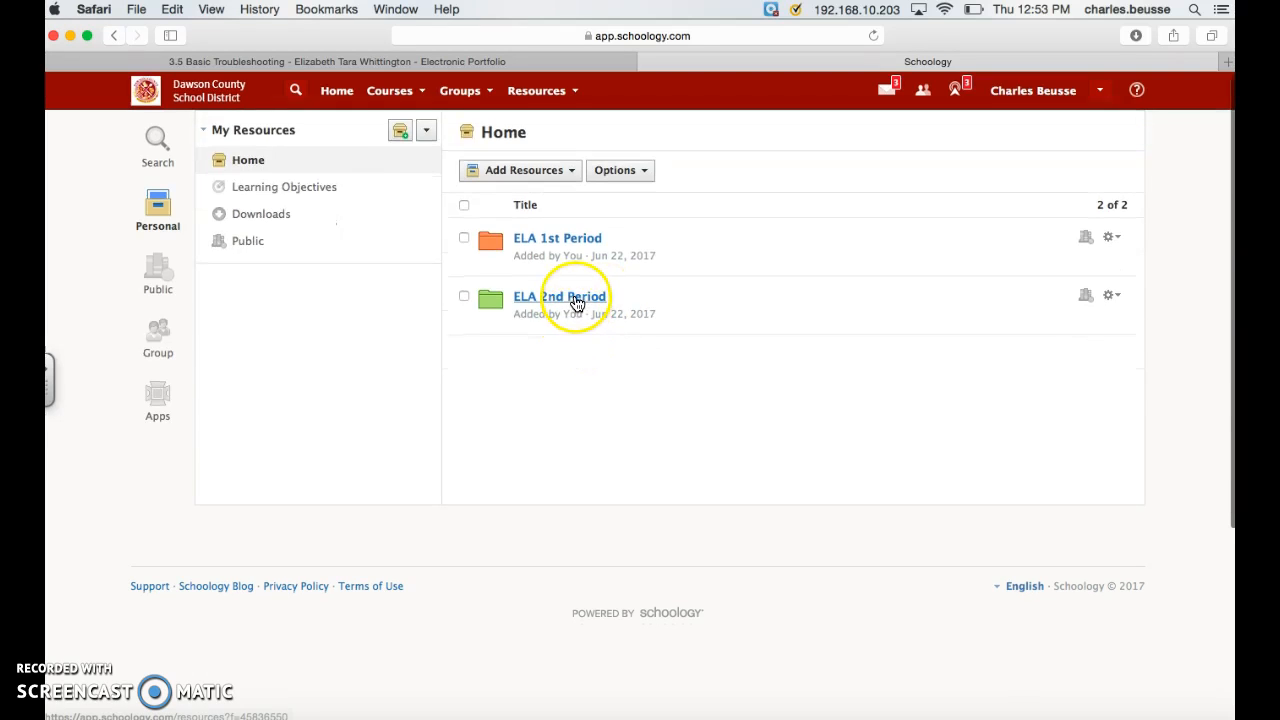
# Step: Create a pink subfolder named "Chapter 1" inside the ELA 2nd Period folder
pyautogui.click(576, 303)
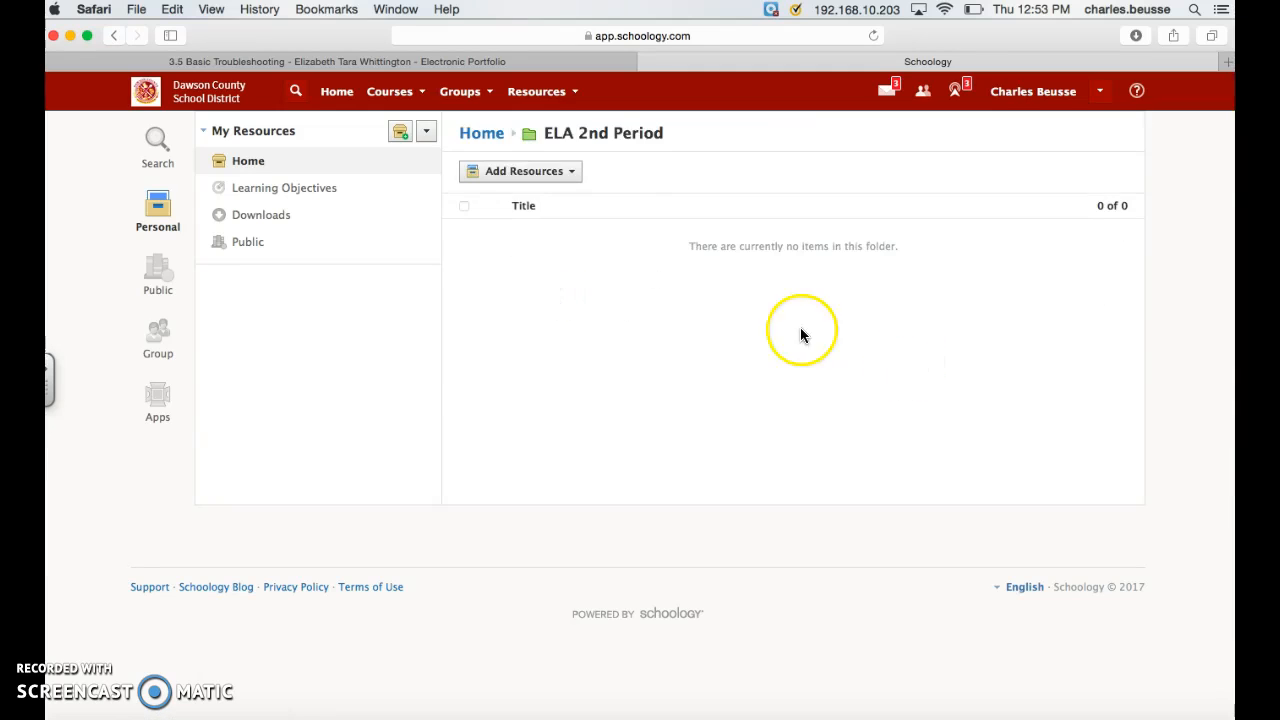
pyautogui.click(574, 176)
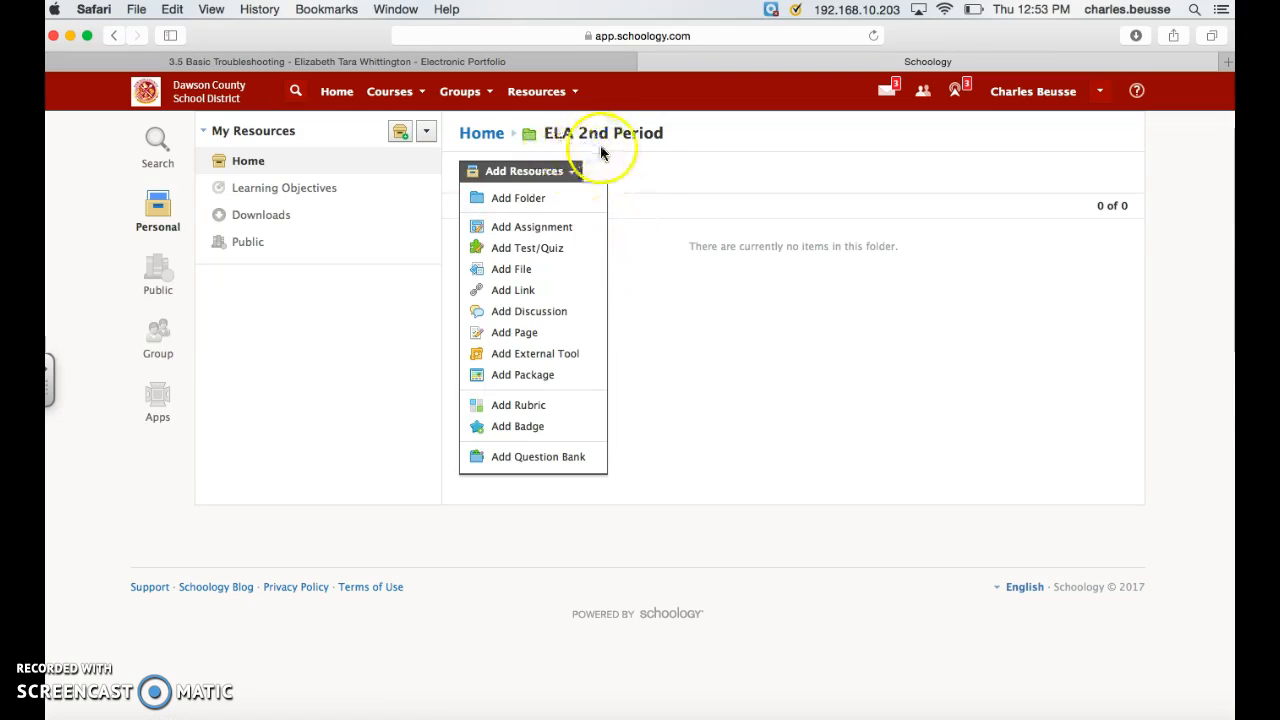
pyautogui.click(538, 206)
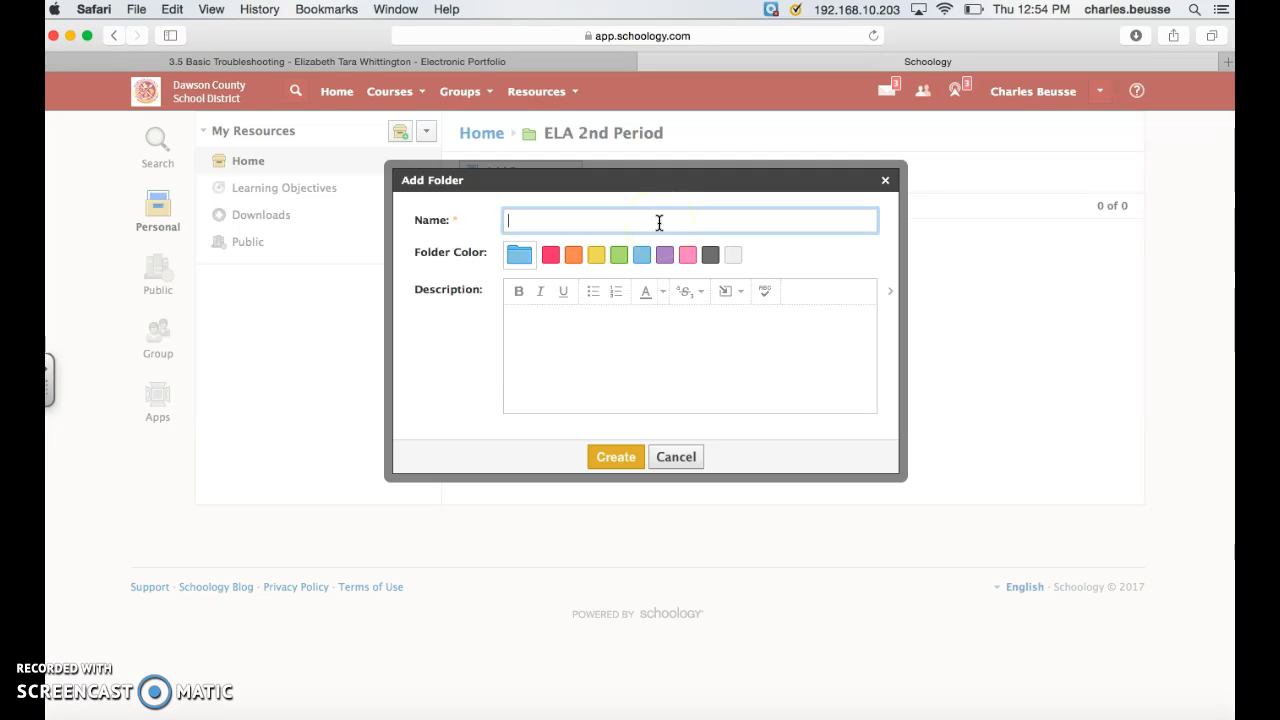
pyautogui.write('Chapter 1')
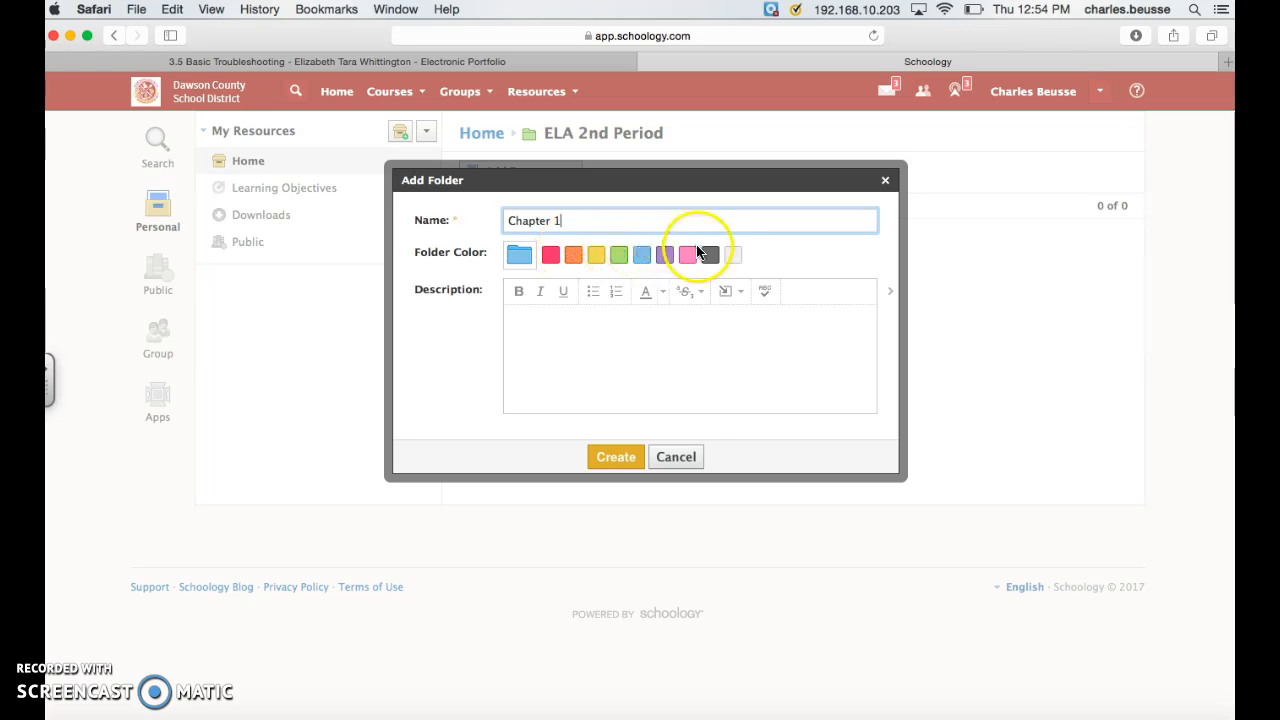
pyautogui.click(687, 254)
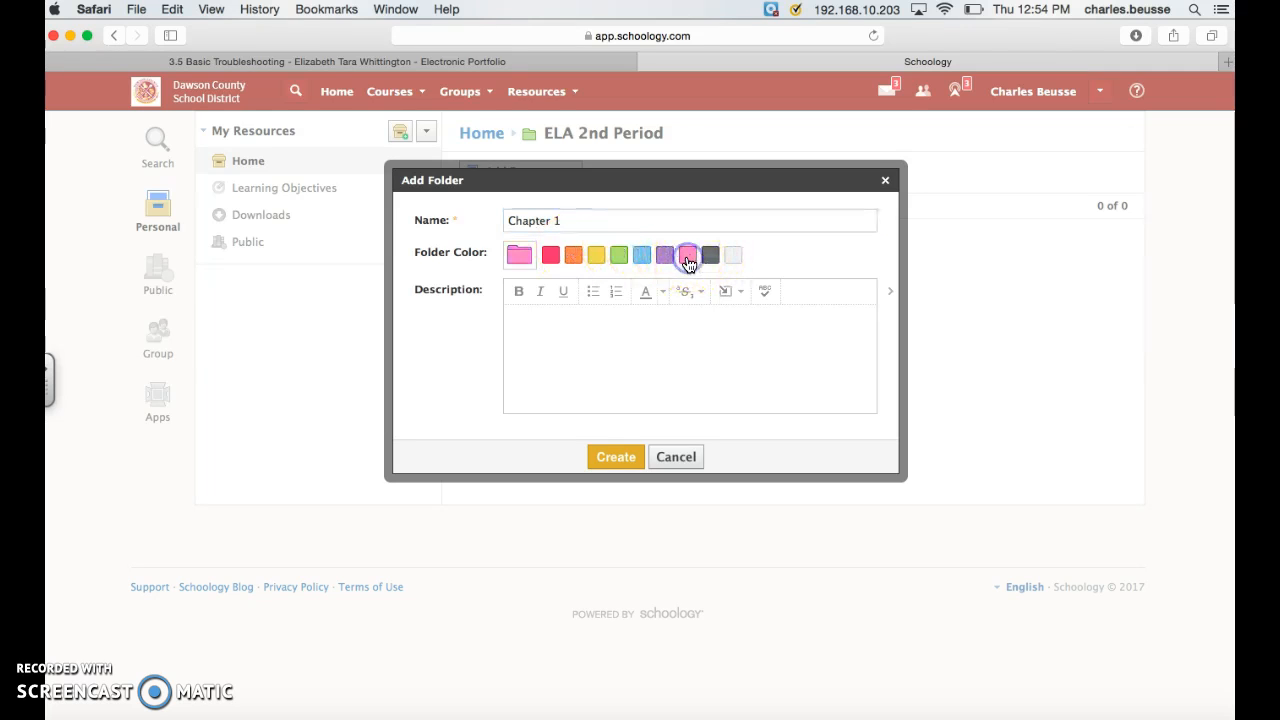
pyautogui.click(620, 457)
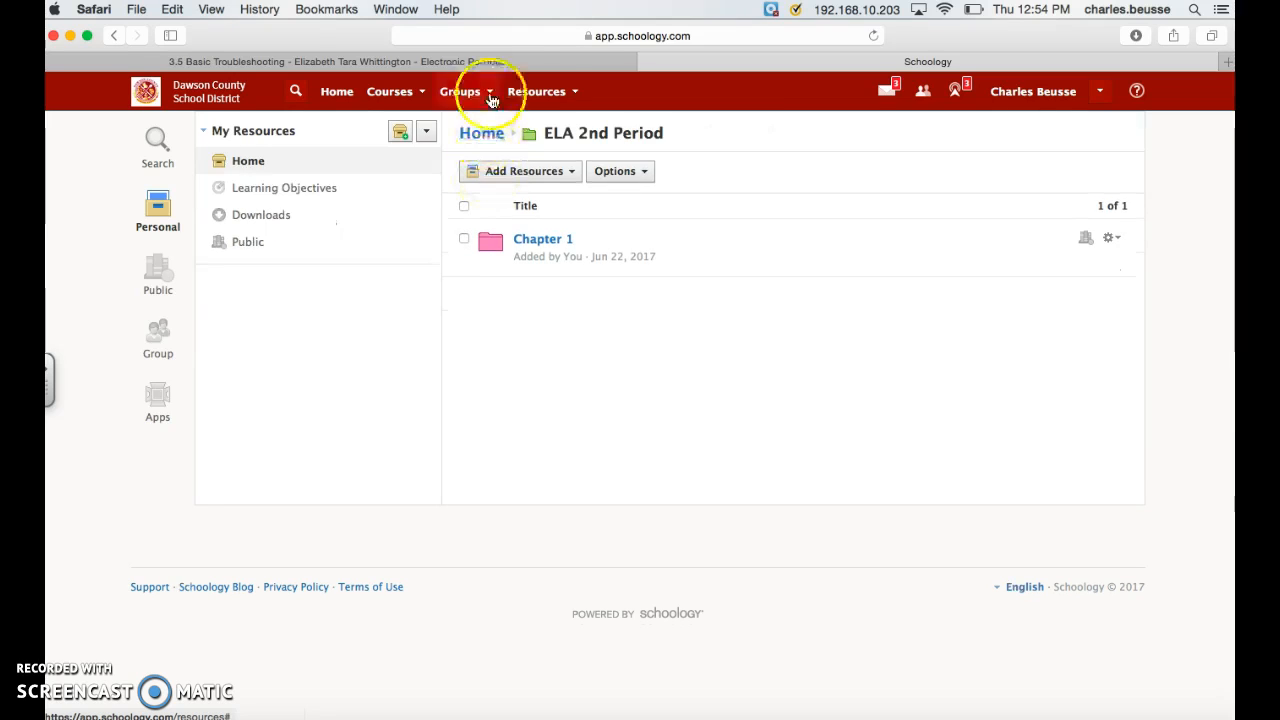
# Step: Return to the personal resources and open the Chapter 1 folder within ELA 2nd Period
pyautogui.click(565, 96)
pyautogui.click(566, 129)
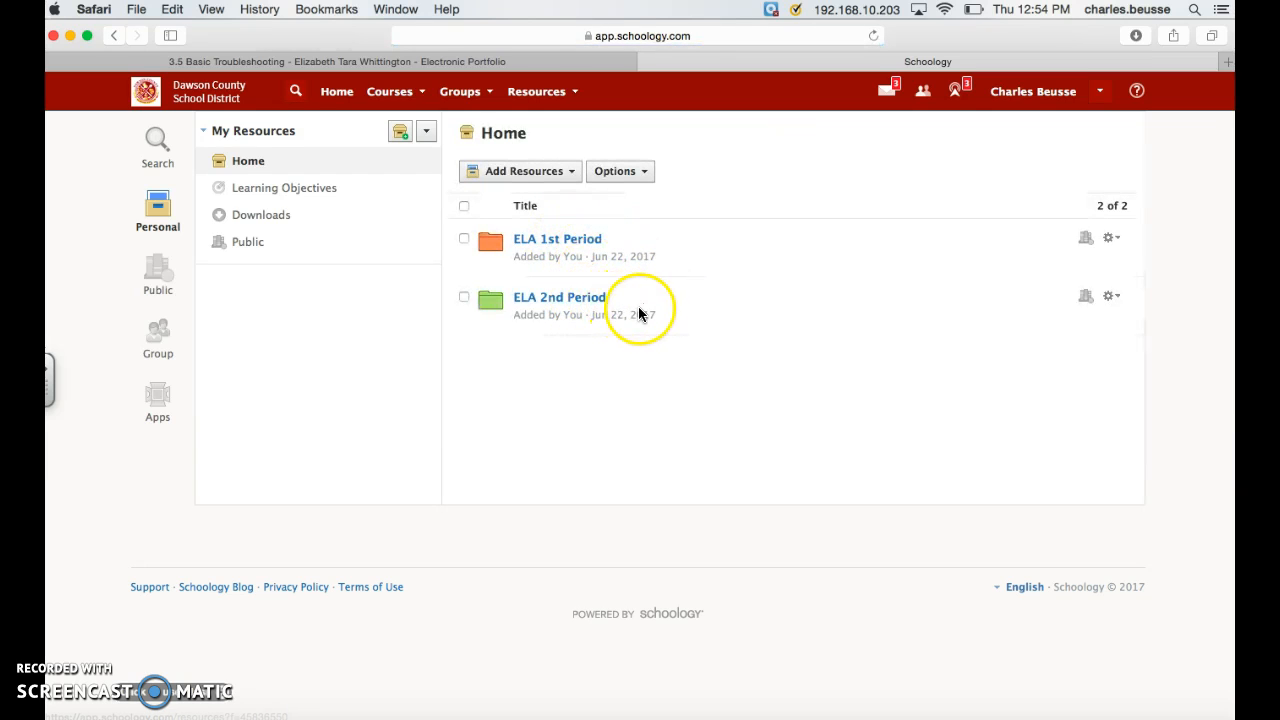
pyautogui.click(581, 307)
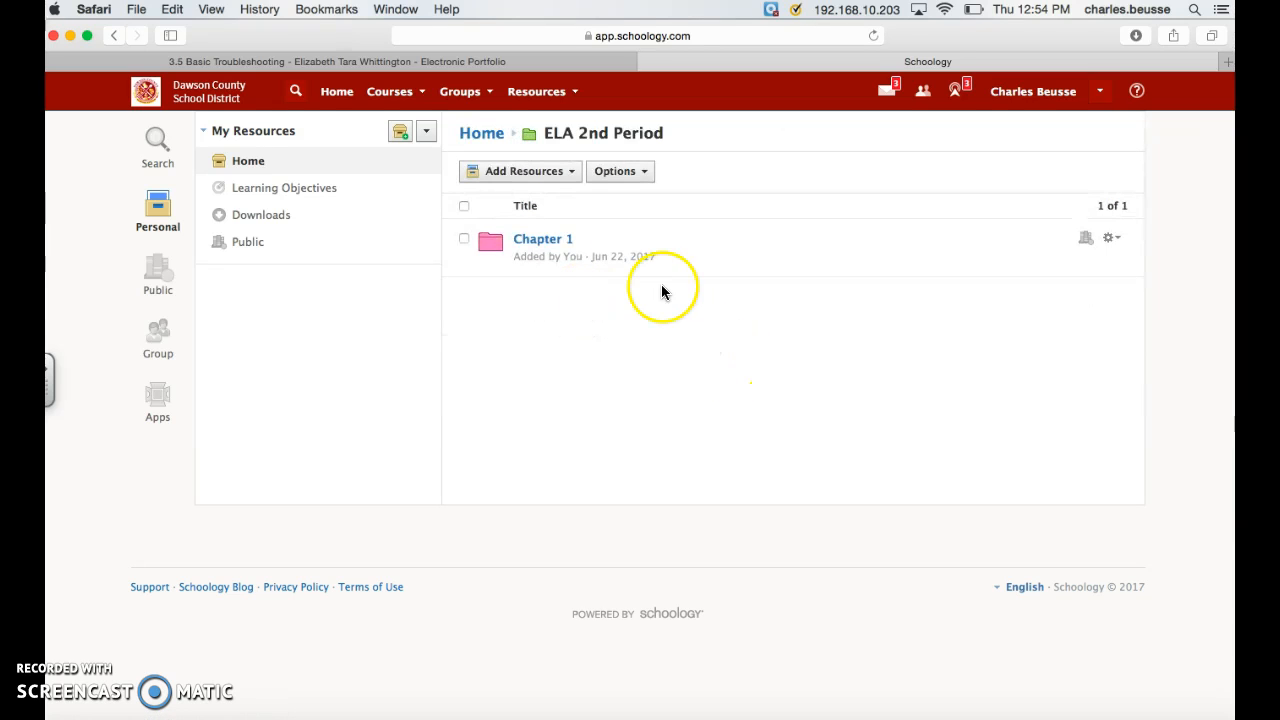
pyautogui.click(555, 246)
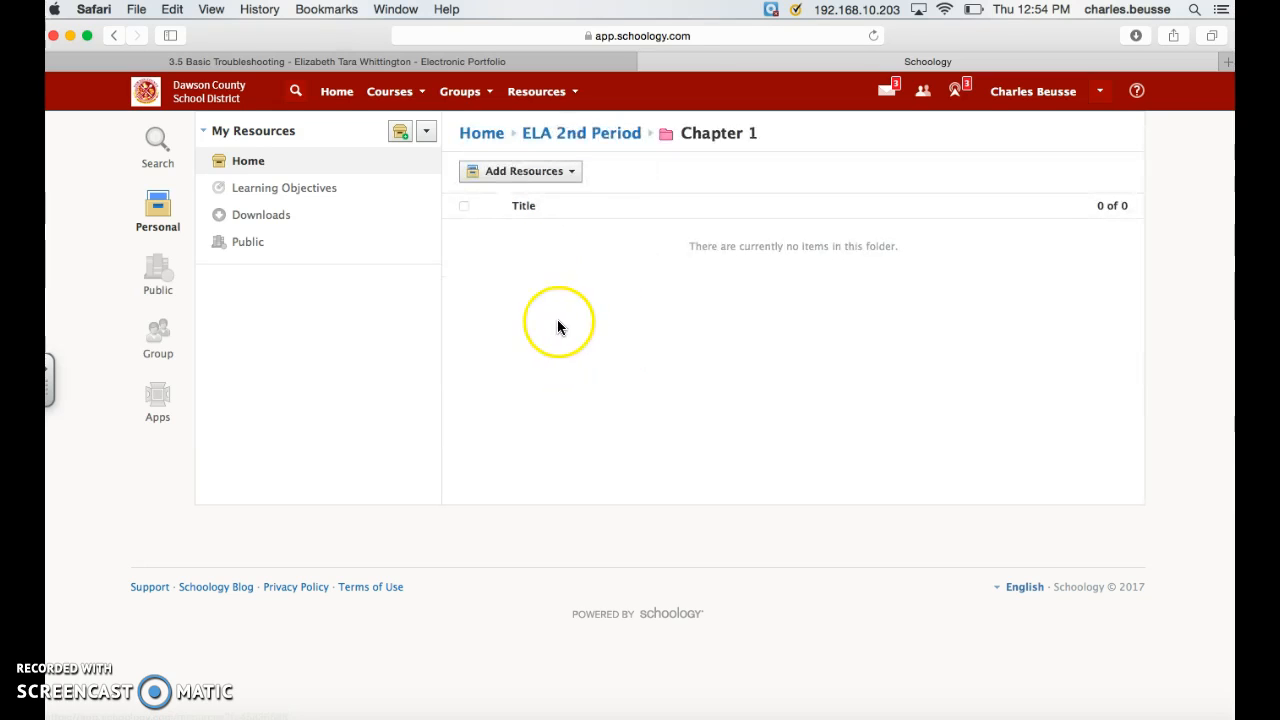
# Step: Add the Word file "Standard 2.2" from the Documents folder to the Chapter 1 folder
pyautogui.click(562, 172)
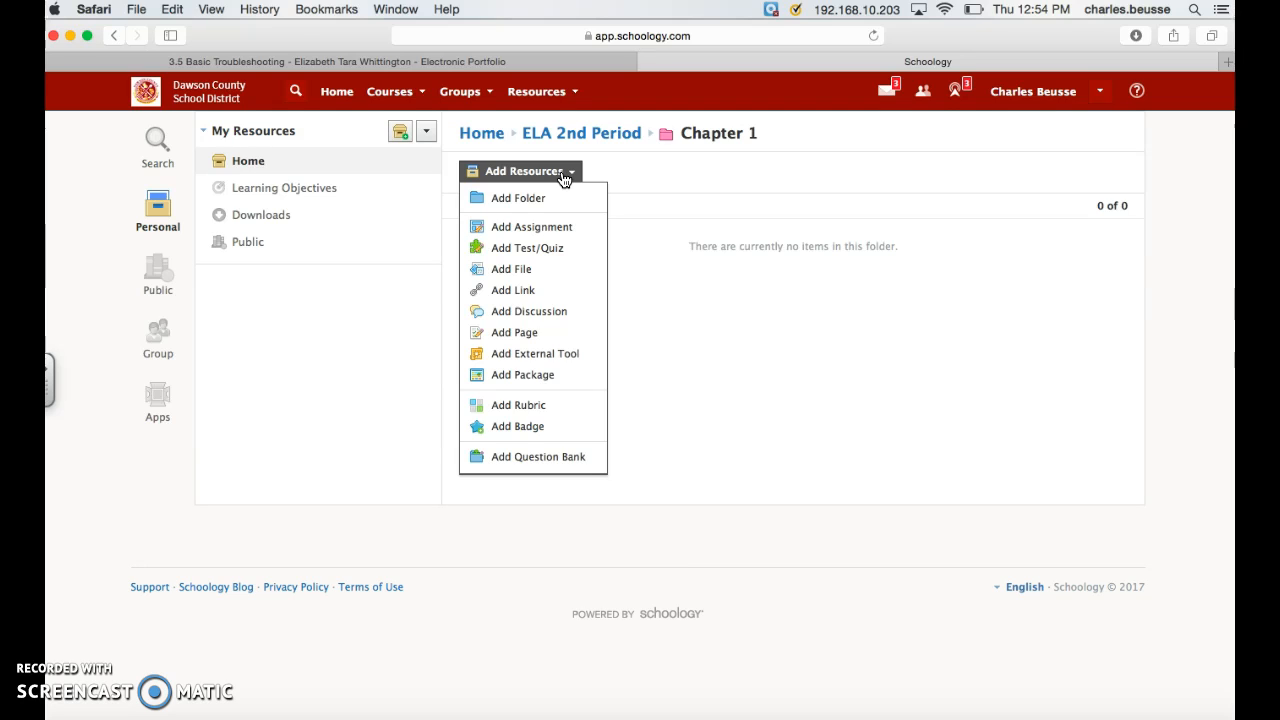
pyautogui.click(541, 272)
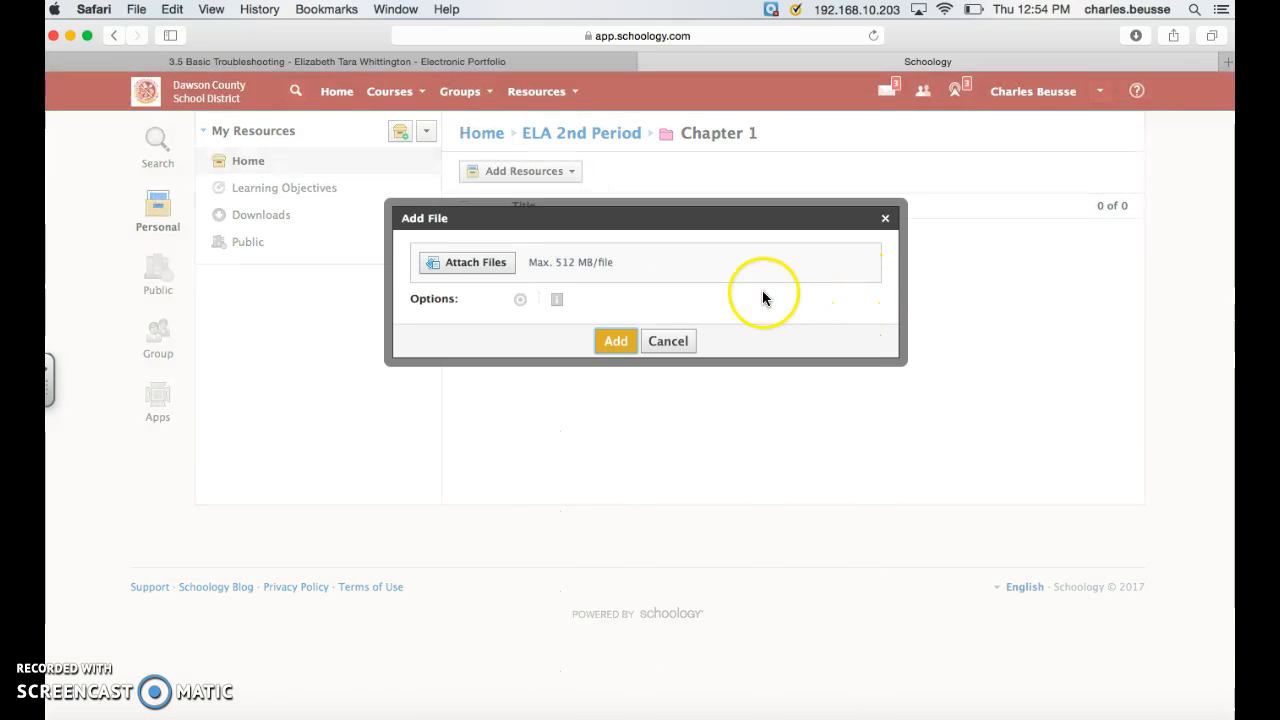
pyautogui.click(494, 263)
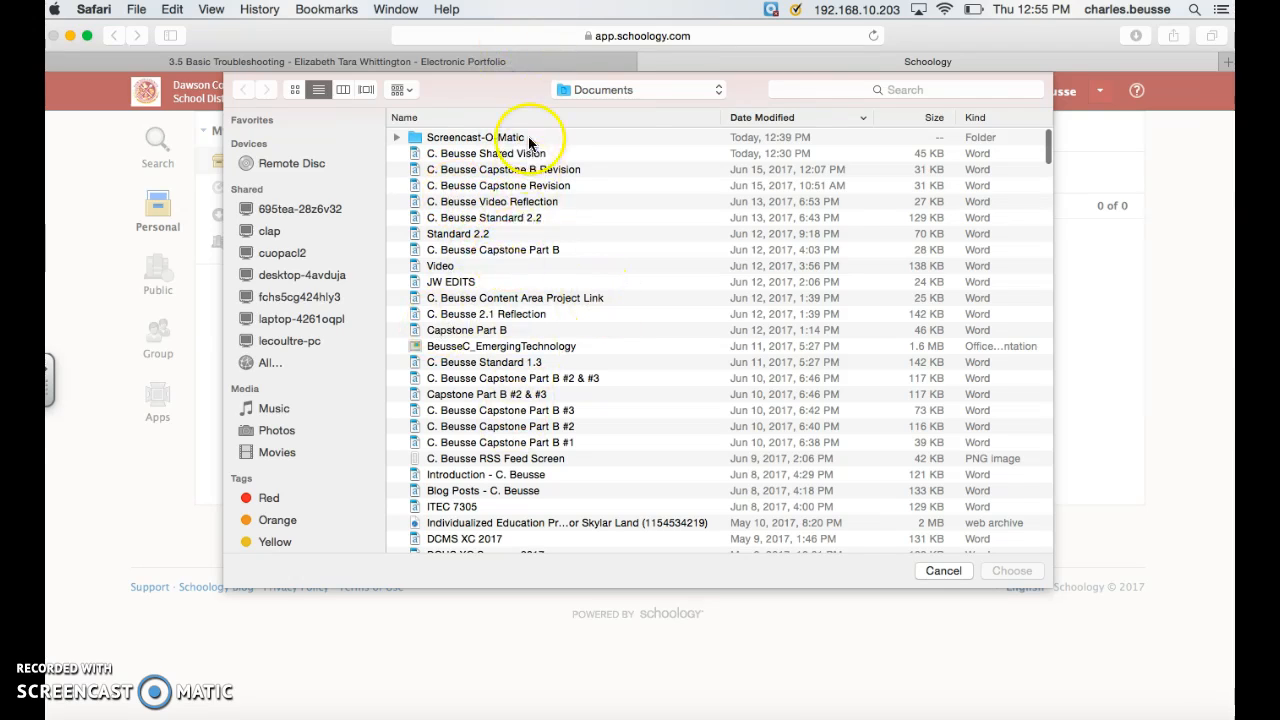
pyautogui.scroll(-1, 490, 348)
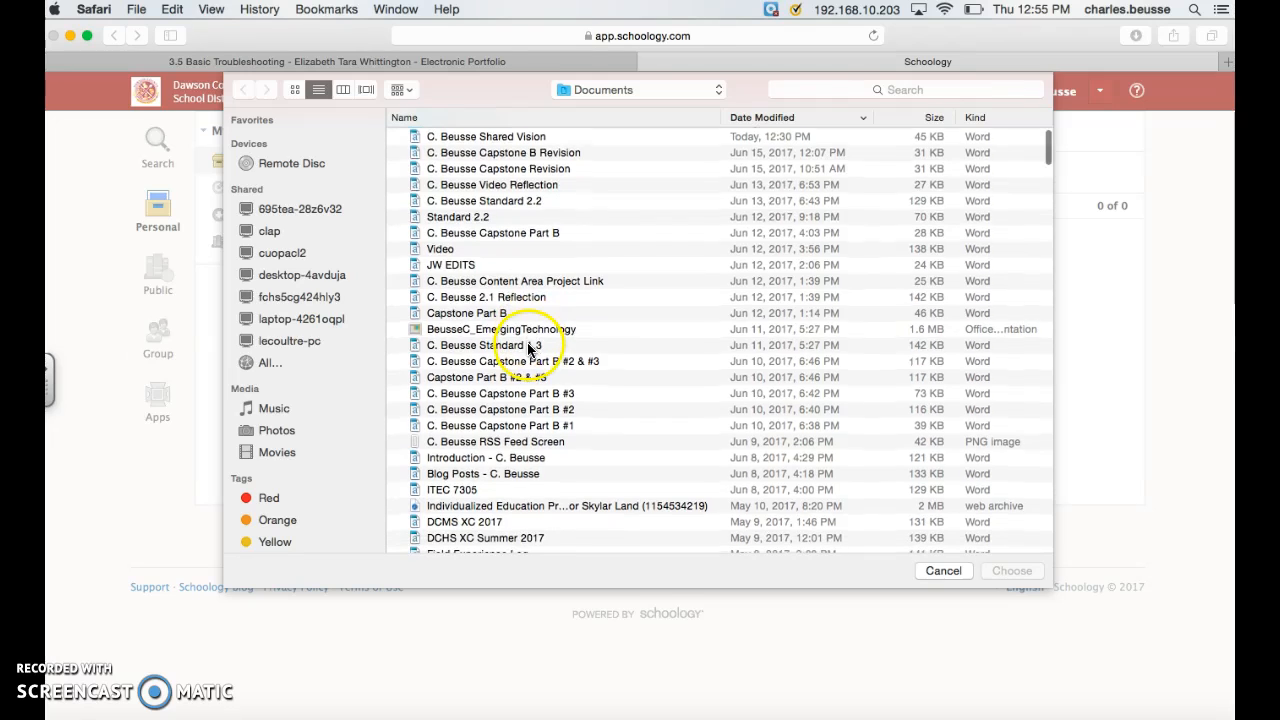
pyautogui.click(477, 224)
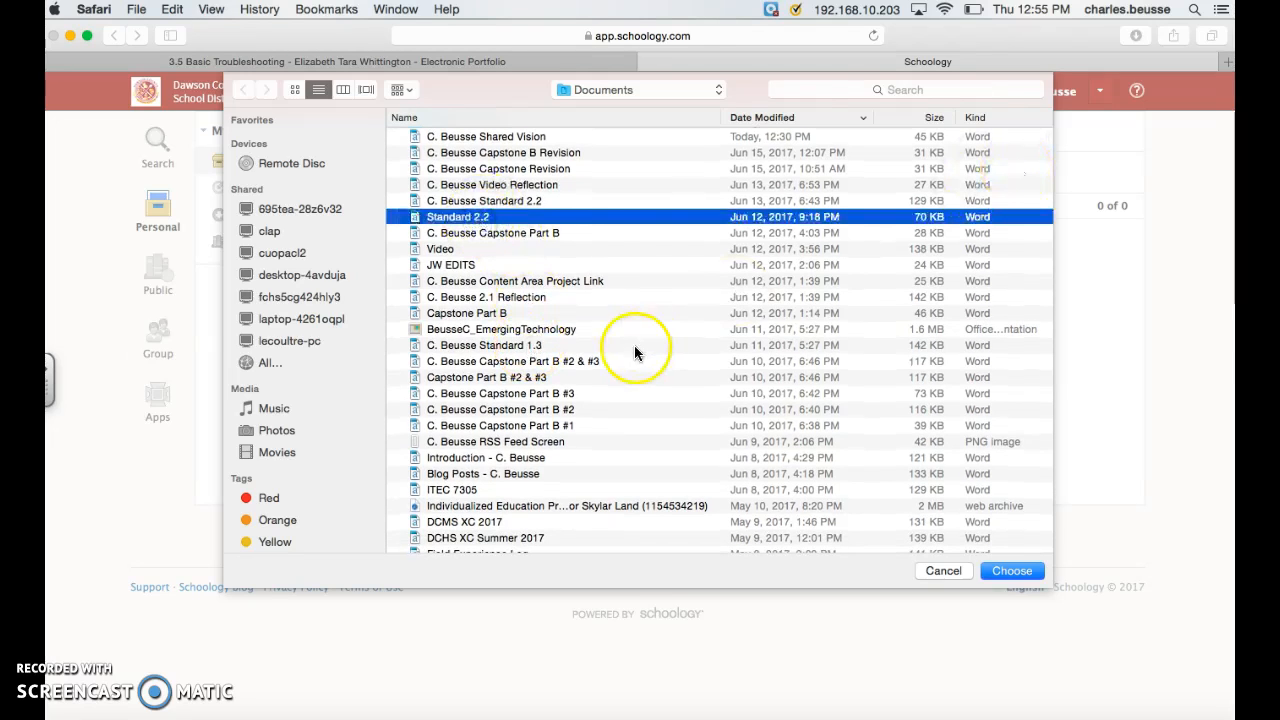
pyautogui.click(1017, 572)
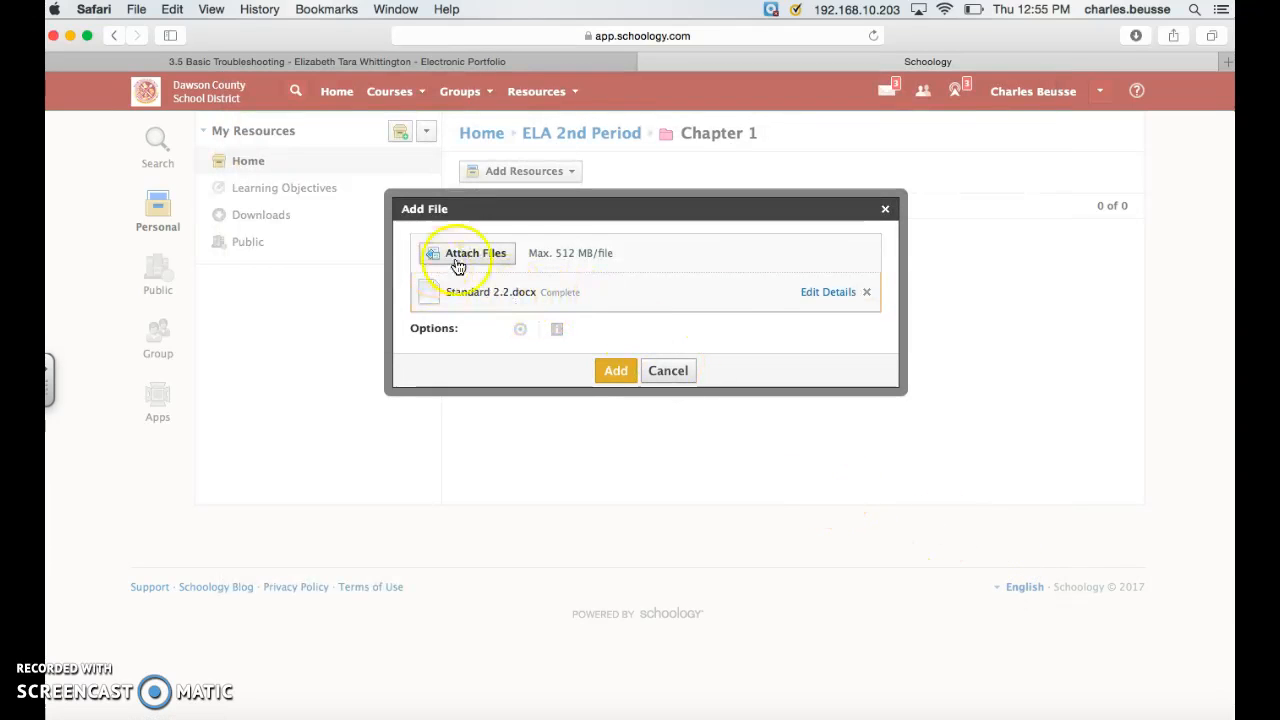
pyautogui.click(628, 376)
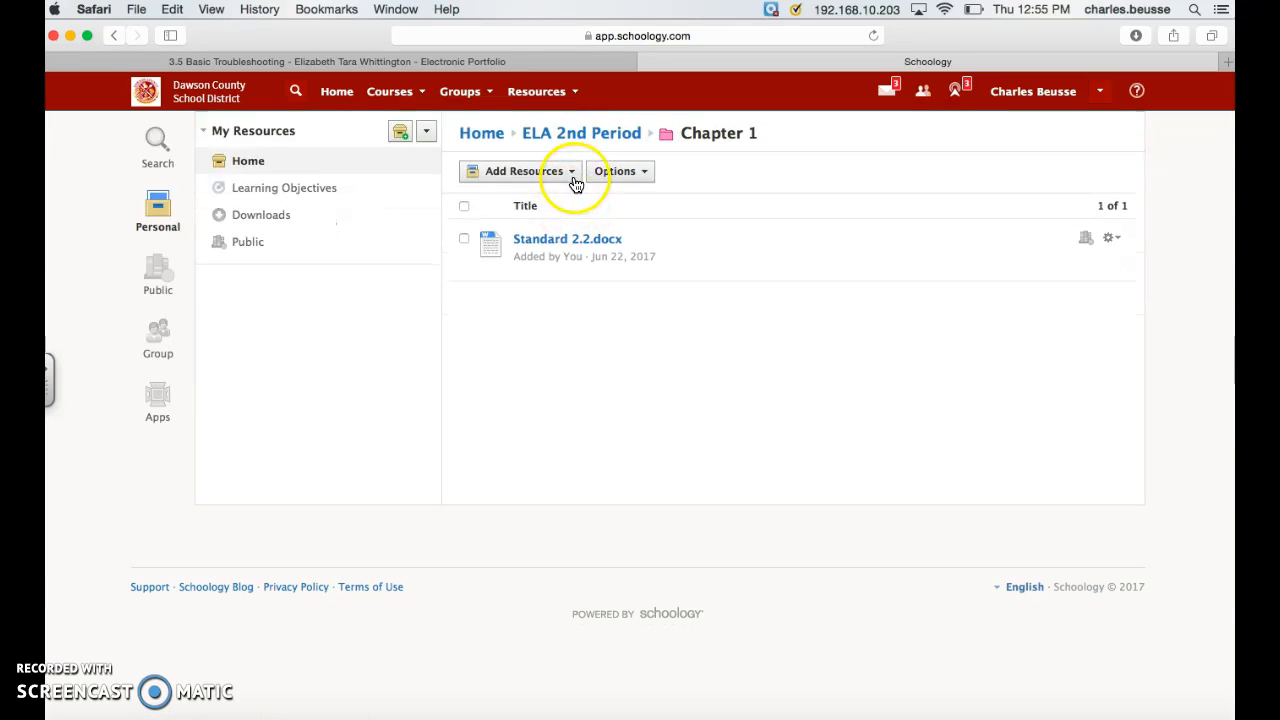
pyautogui.click(574, 179)
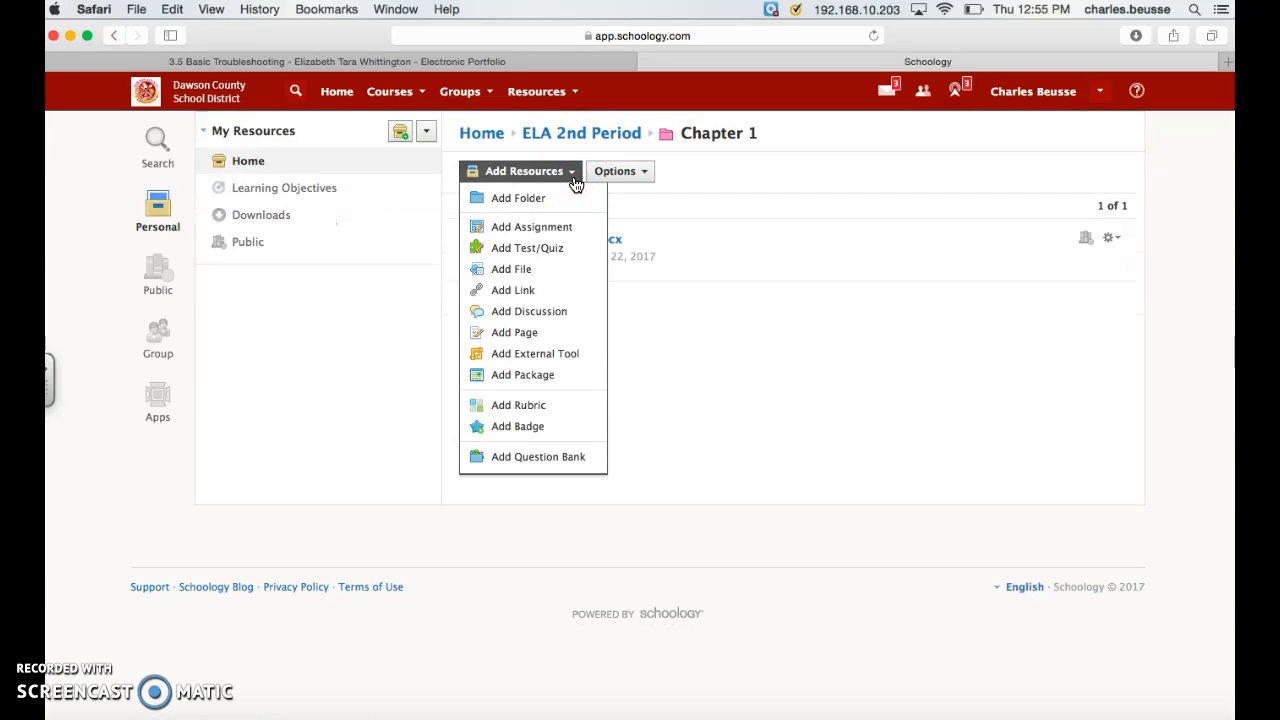
pyautogui.click(543, 291)
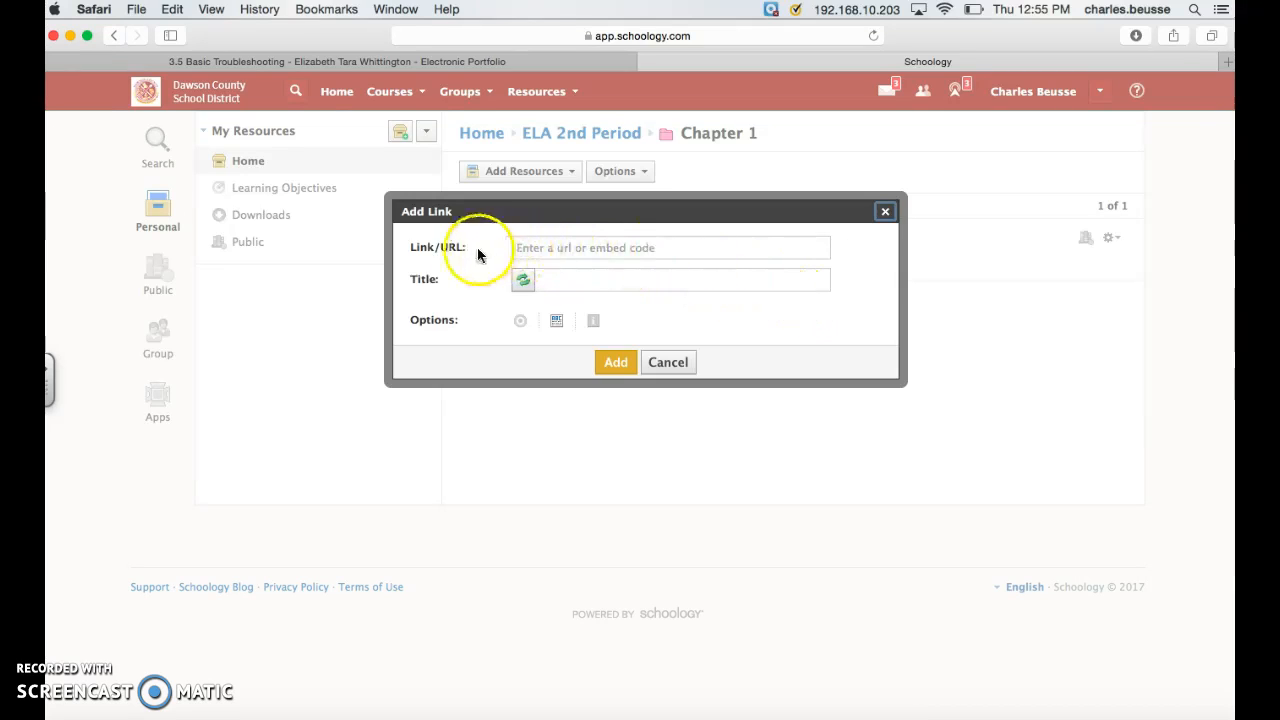
pyautogui.click(683, 248)
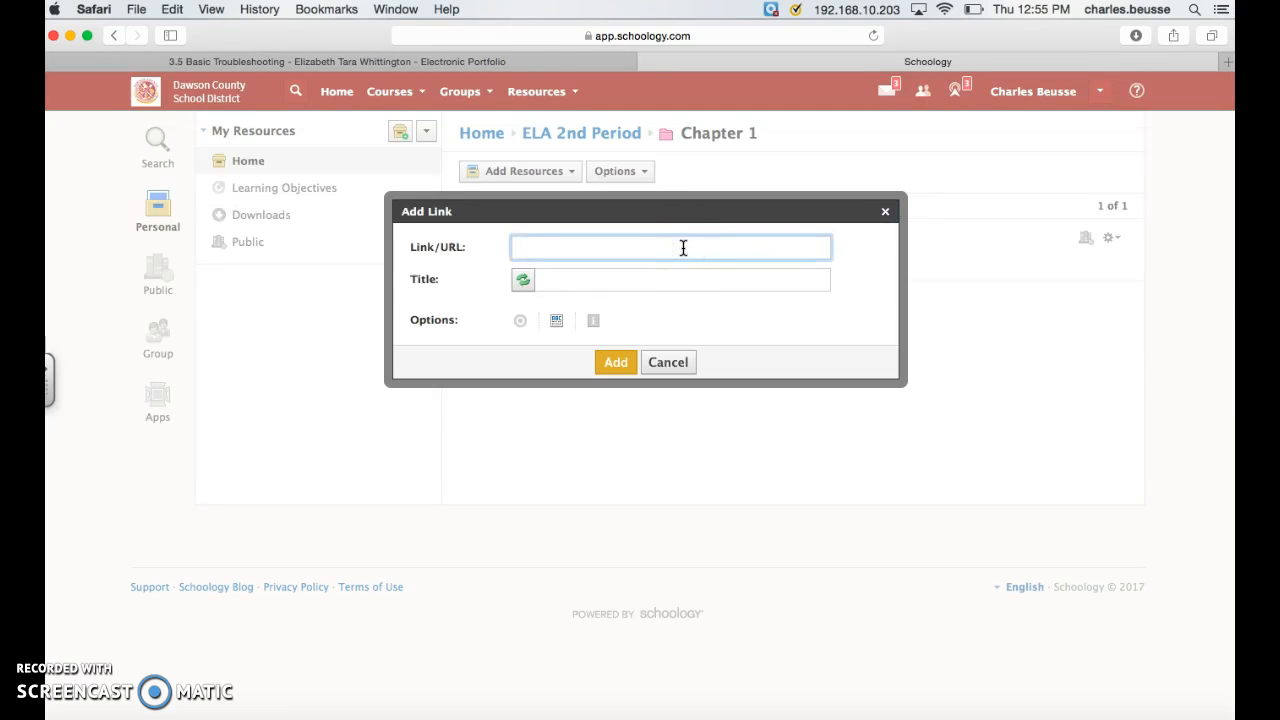
pyautogui.write('https://app.schoology.com/resources#/resources')
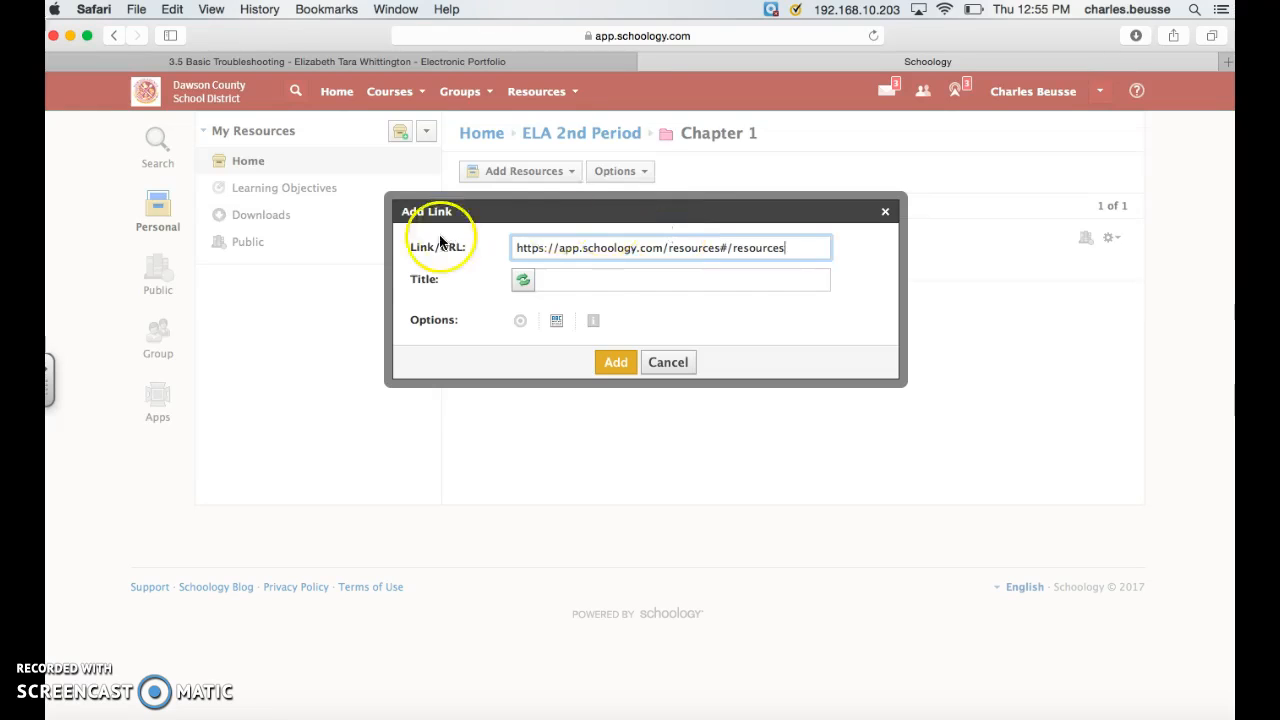
pyautogui.click(582, 279)
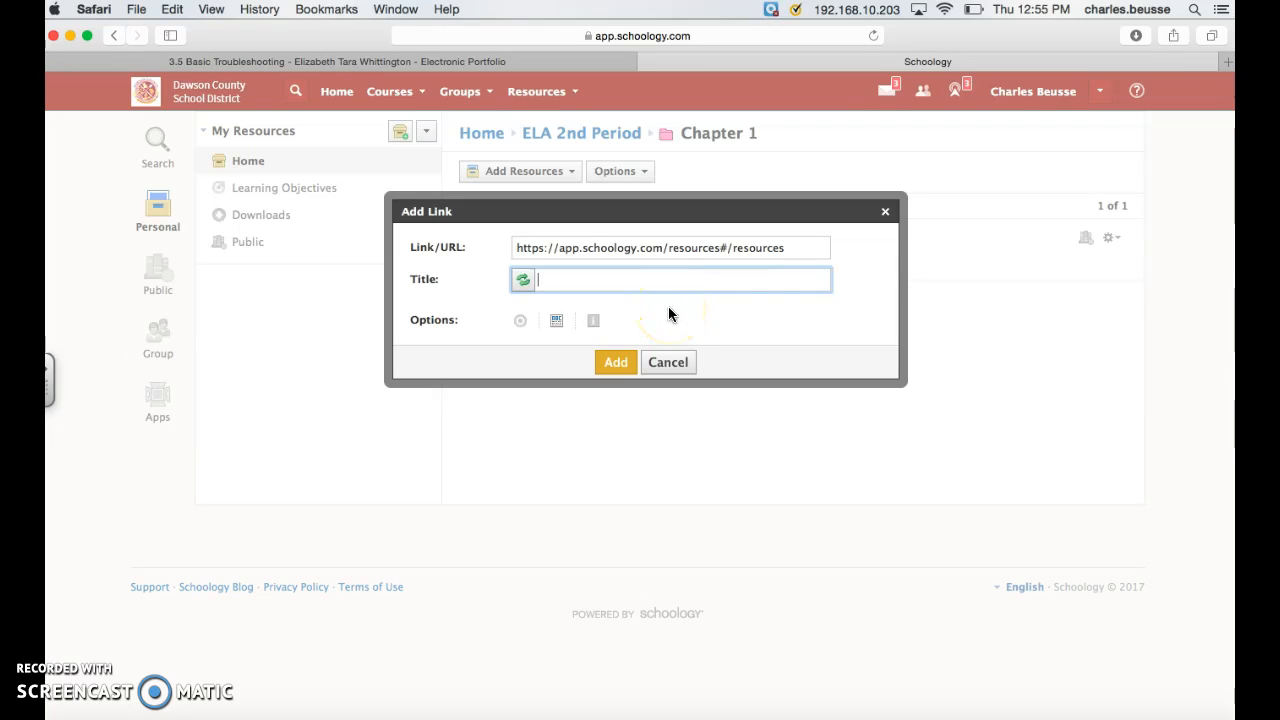
pyautogui.write('Commas')
pyautogui.click(616, 362)
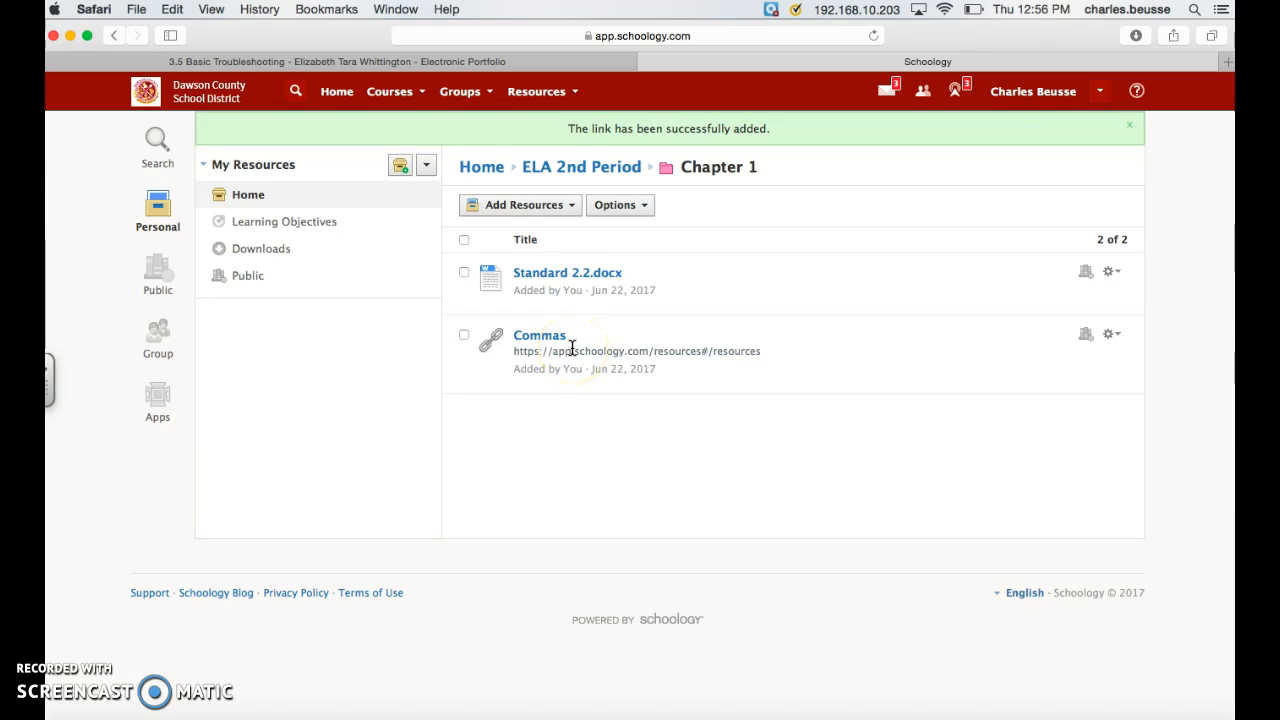
# Step: Add a discussion titled "Day 1" with the description "Get to know you activity" to the Chapter 1 folder, without a rubric
pyautogui.click(575, 208)
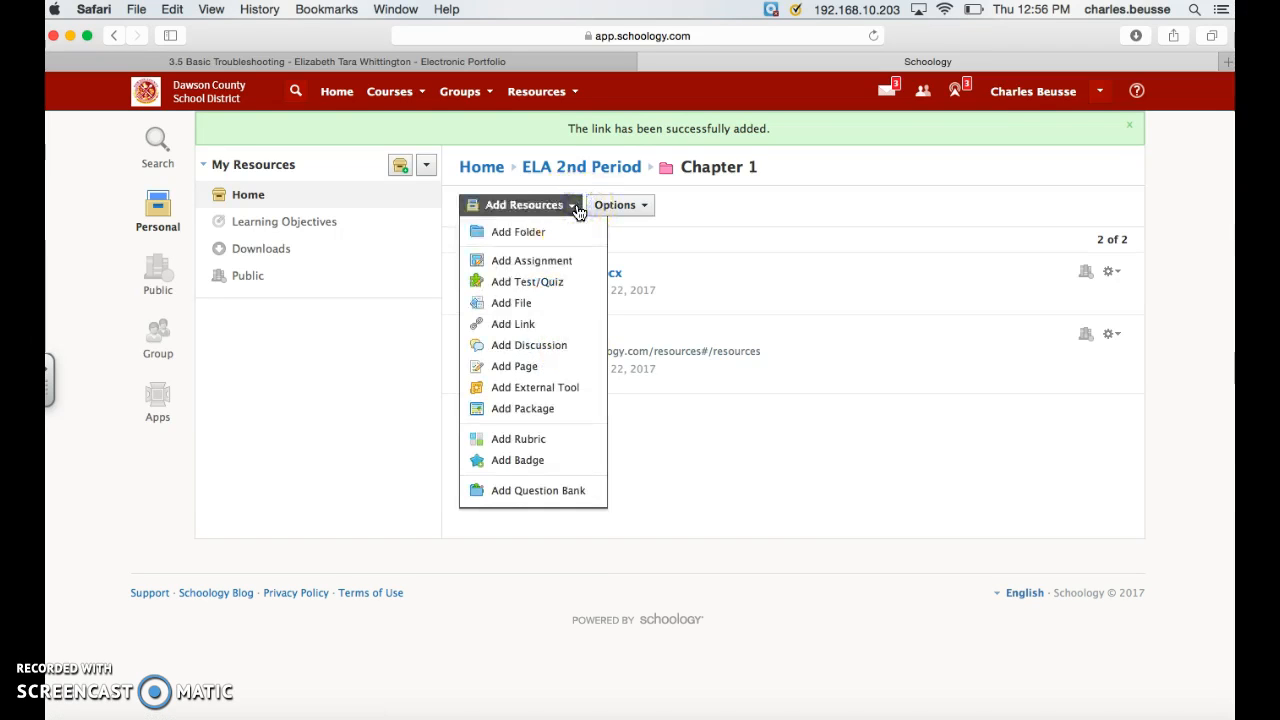
pyautogui.click(583, 345)
pyautogui.click(573, 314)
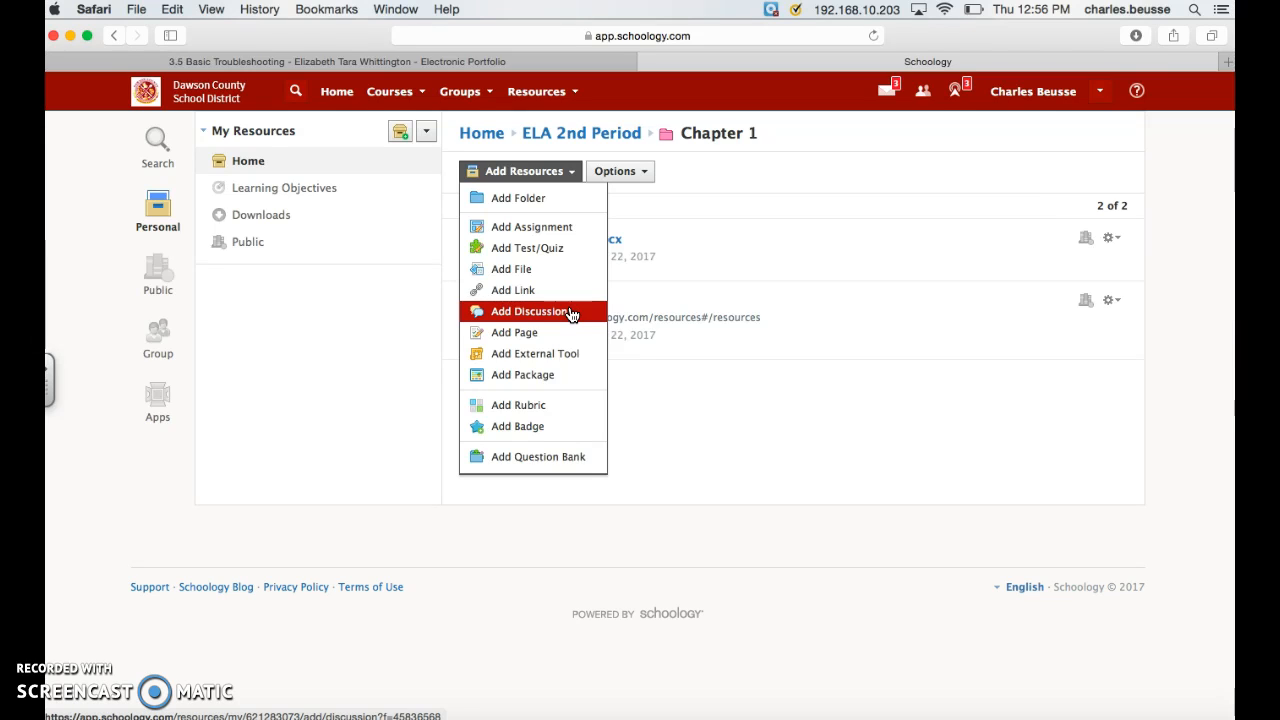
pyautogui.click(572, 314)
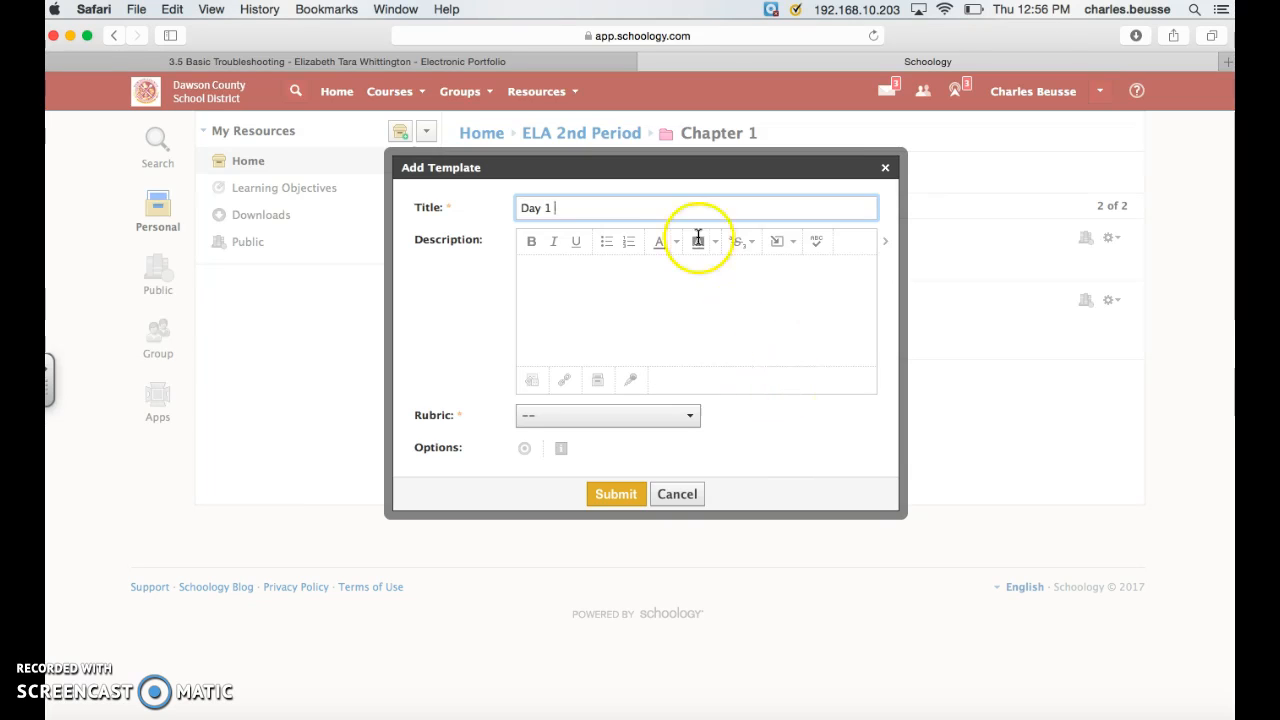
pyautogui.click(578, 308)
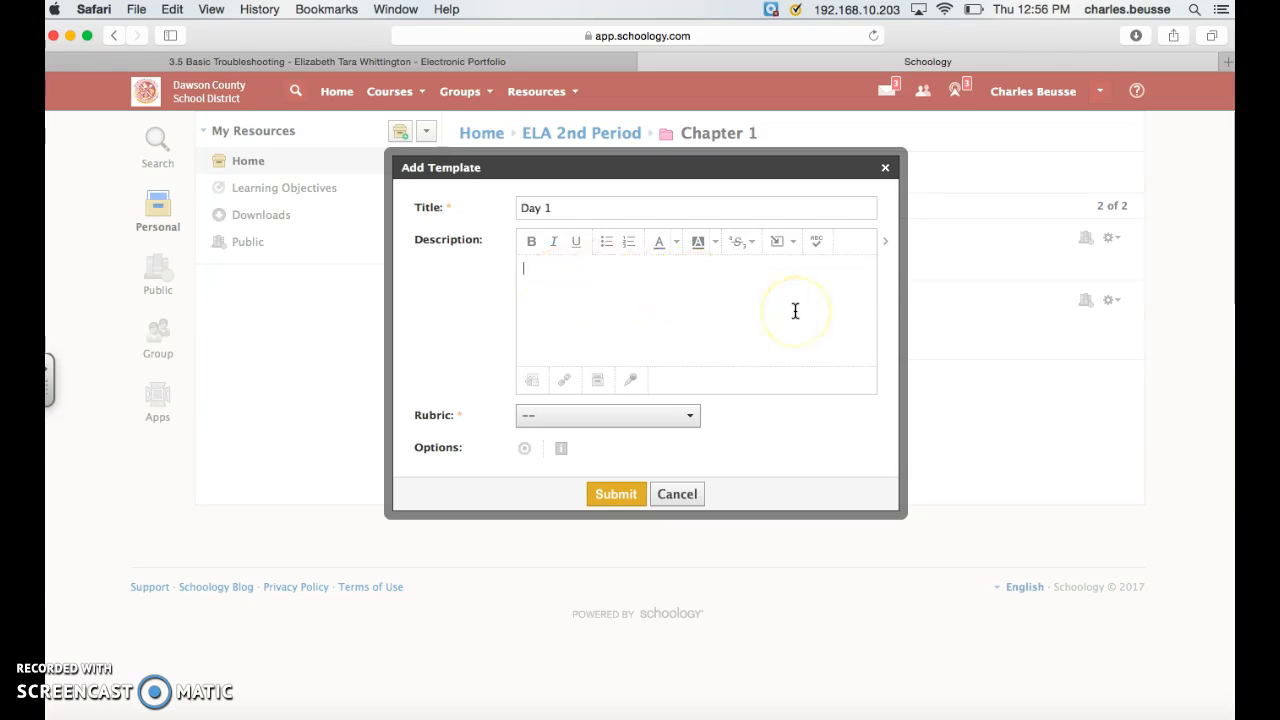
pyautogui.write('Get to know you activity')
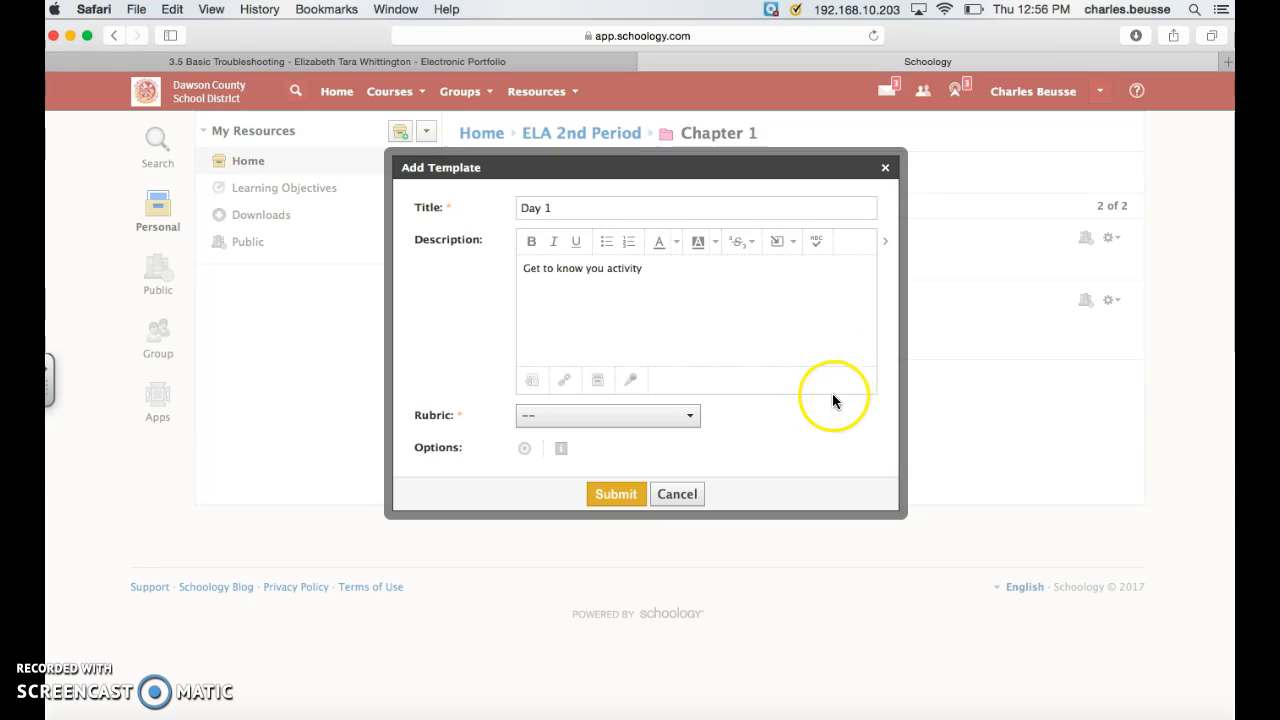
pyautogui.click(690, 418)
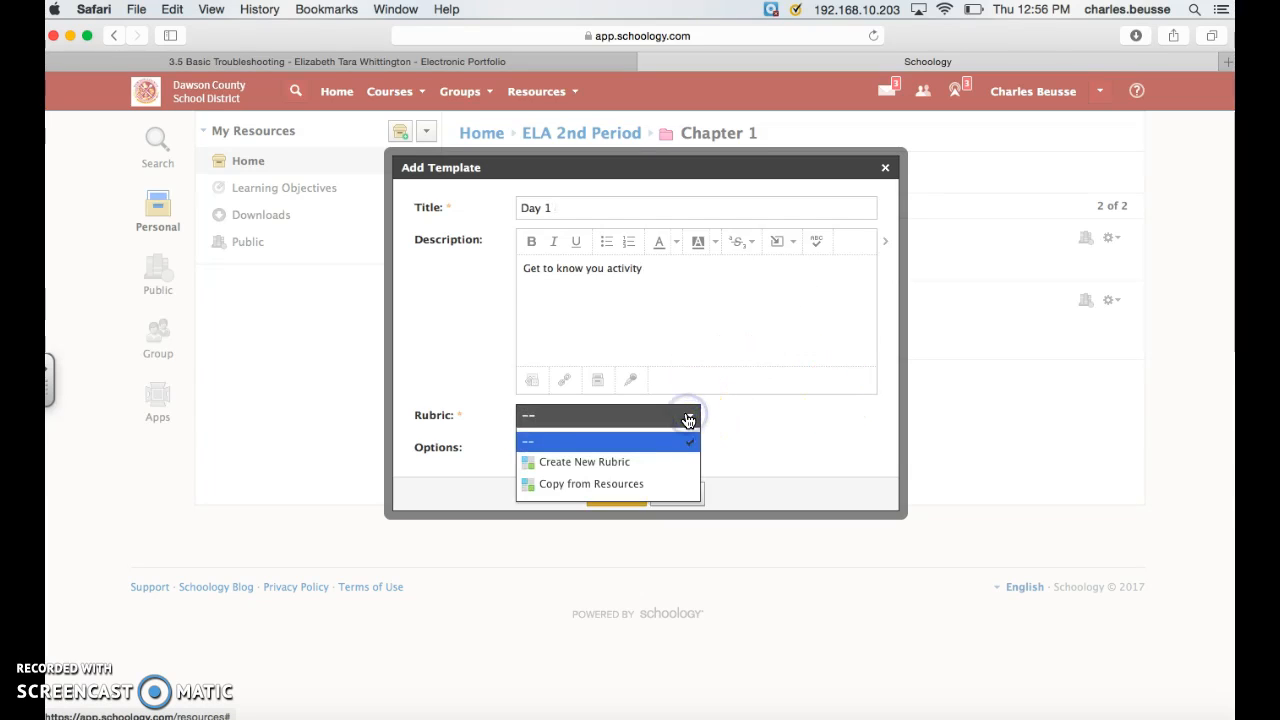
pyautogui.click(688, 418)
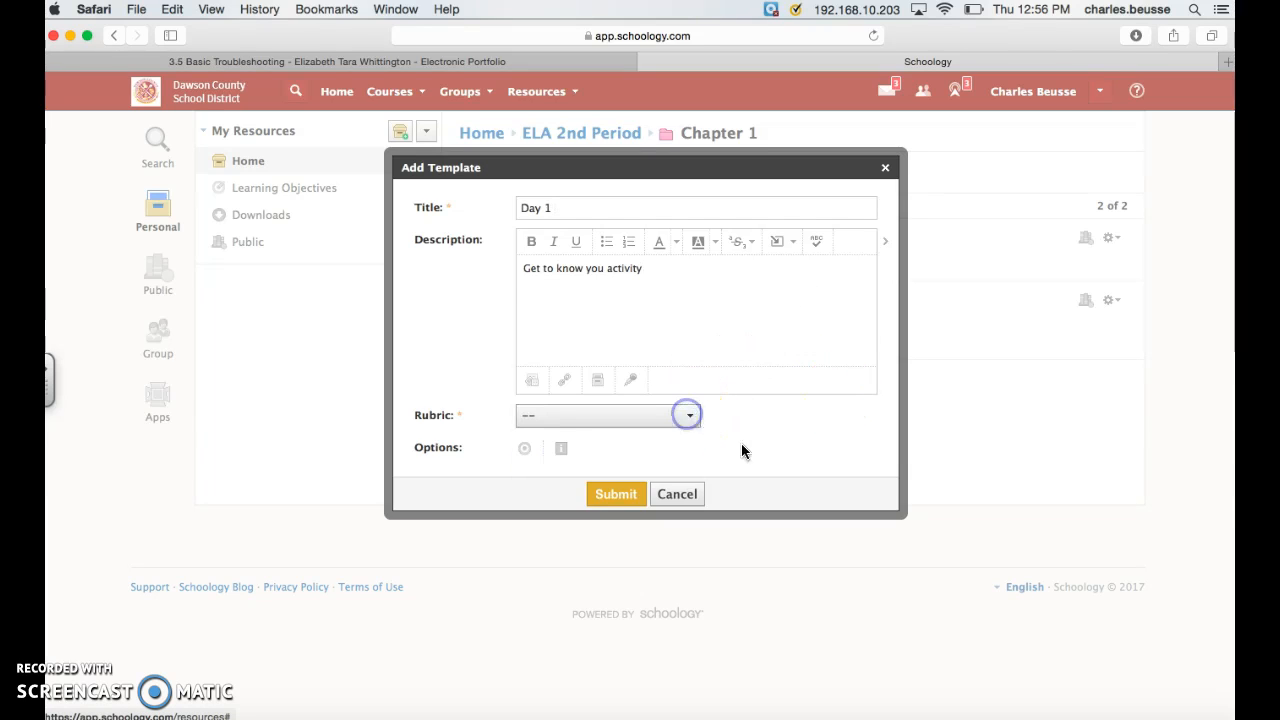
pyautogui.click(619, 494)
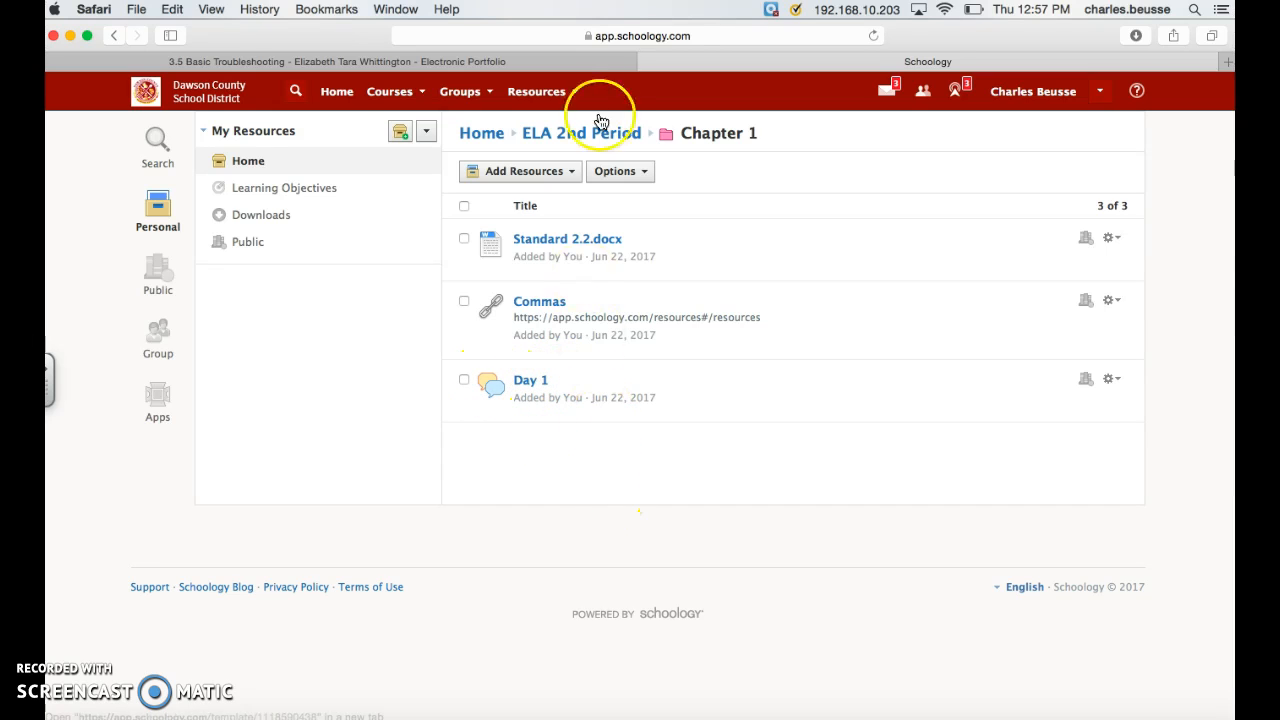
# Step: Add a test/quiz named "Chapter 1 Quiz" to the Chapter 1 folder, keeping the maximum at 100 points
pyautogui.click(574, 180)
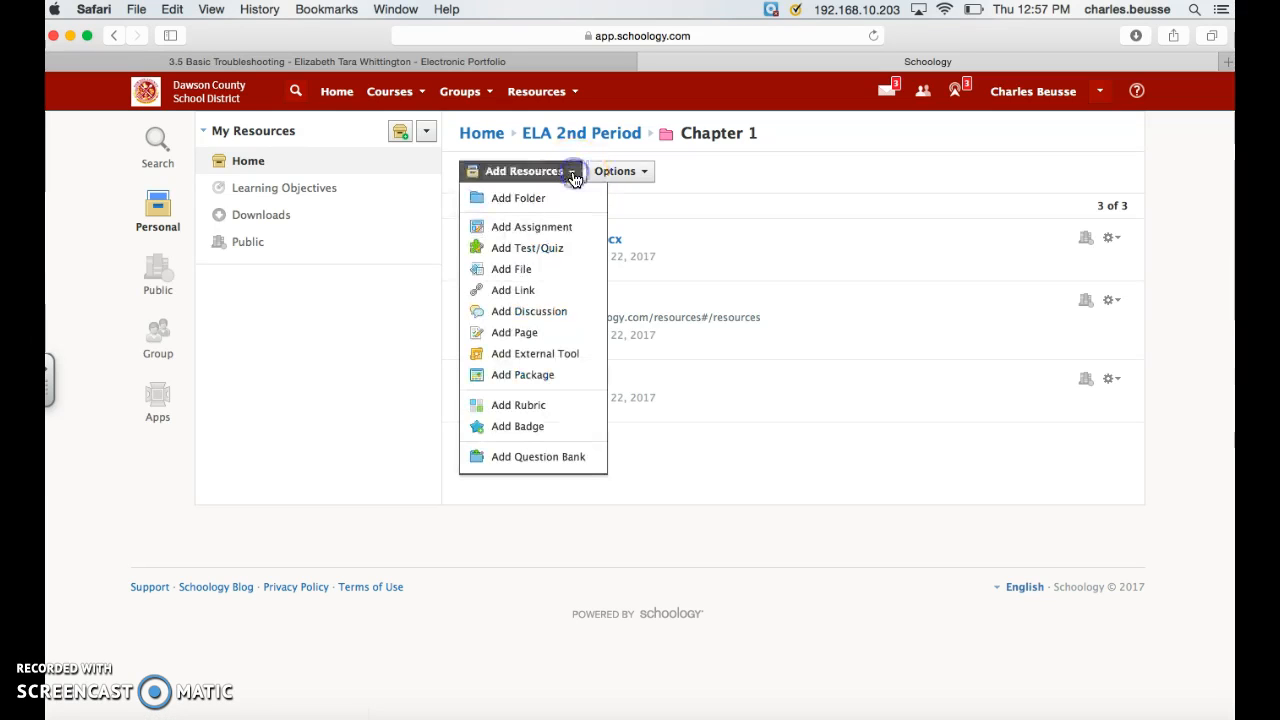
pyautogui.click(570, 250)
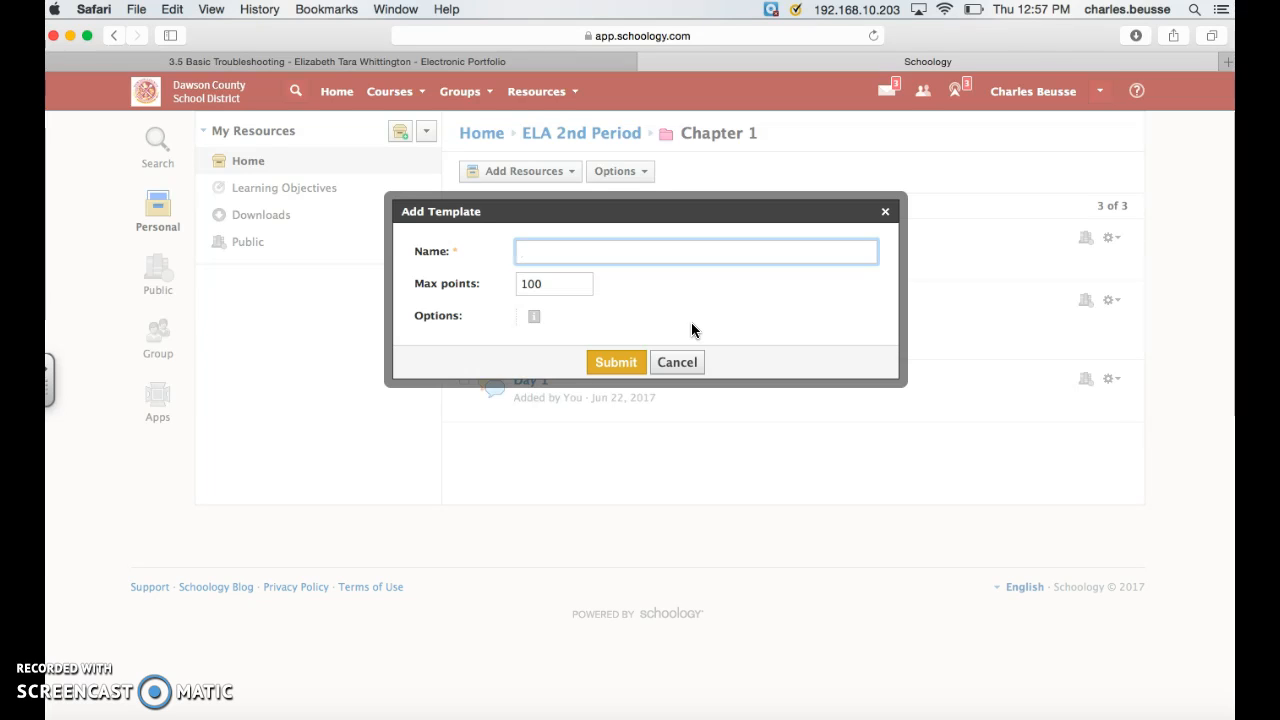
pyautogui.write('Chapter 1 Quiz')
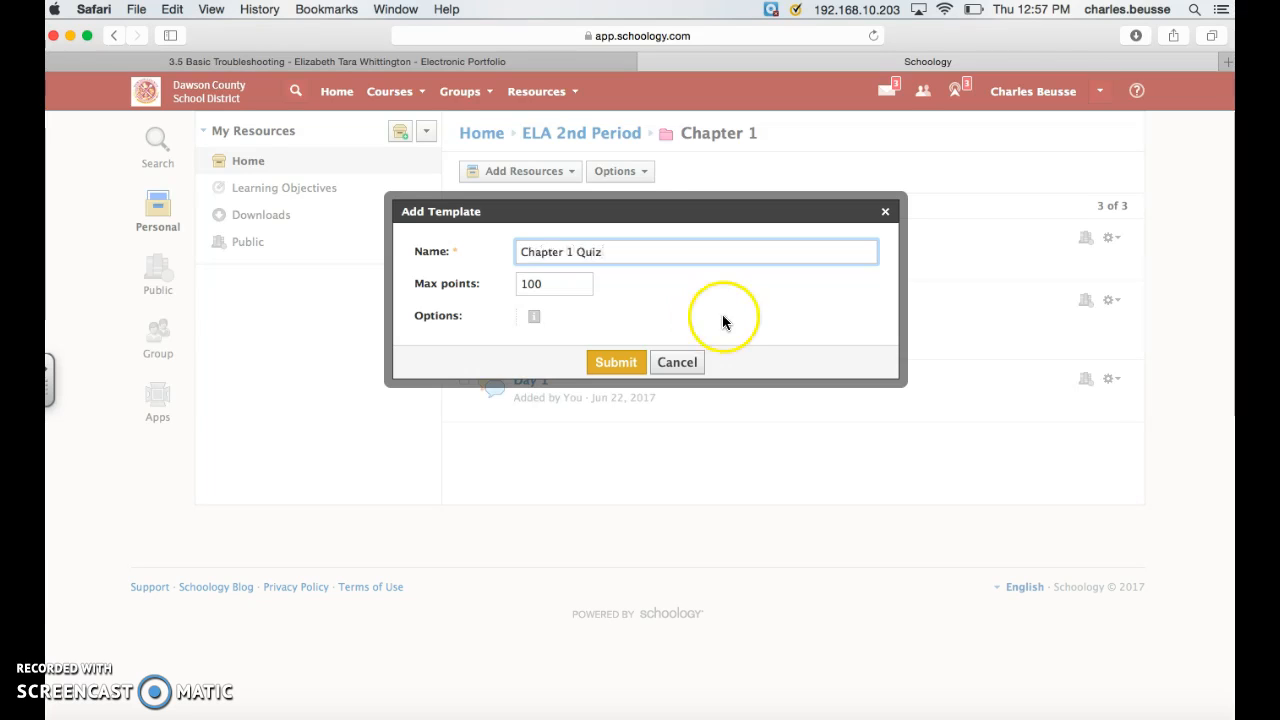
pyautogui.click(622, 363)
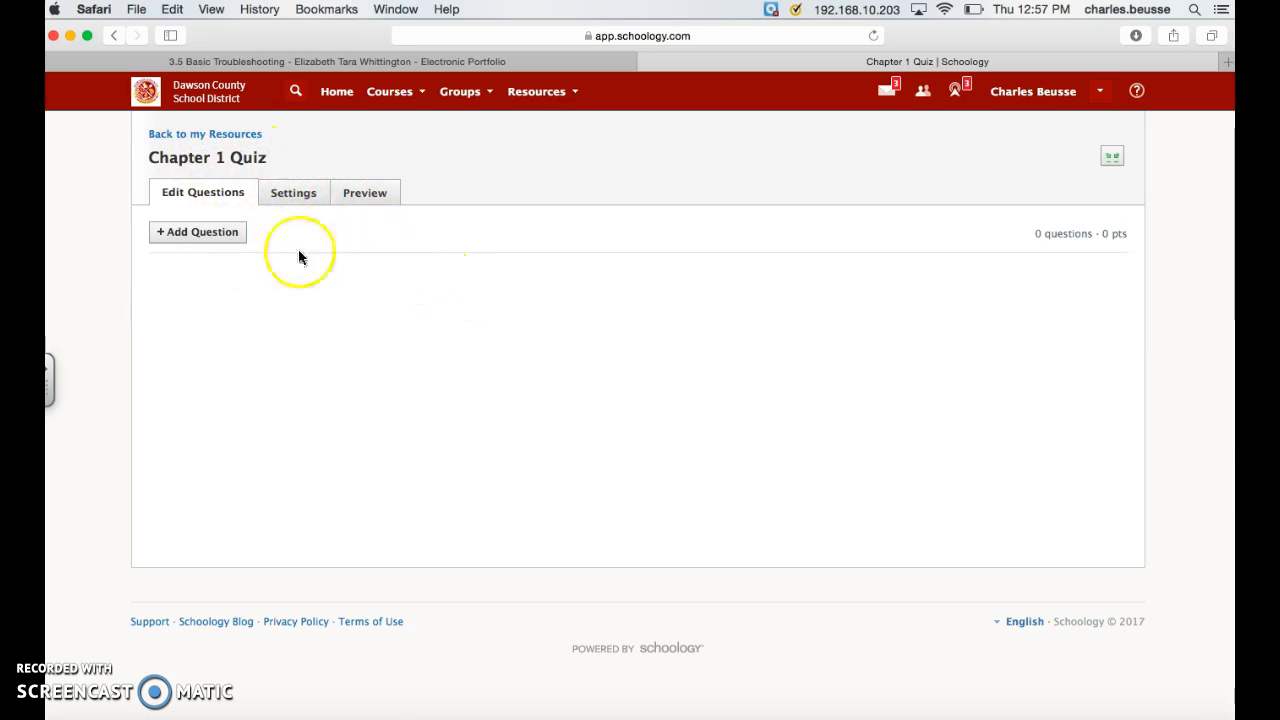
# Step: Create a short-answer/essay question worth 1 point in the quiz that asks "What are the 5 verb moods?"
pyautogui.click(210, 239)
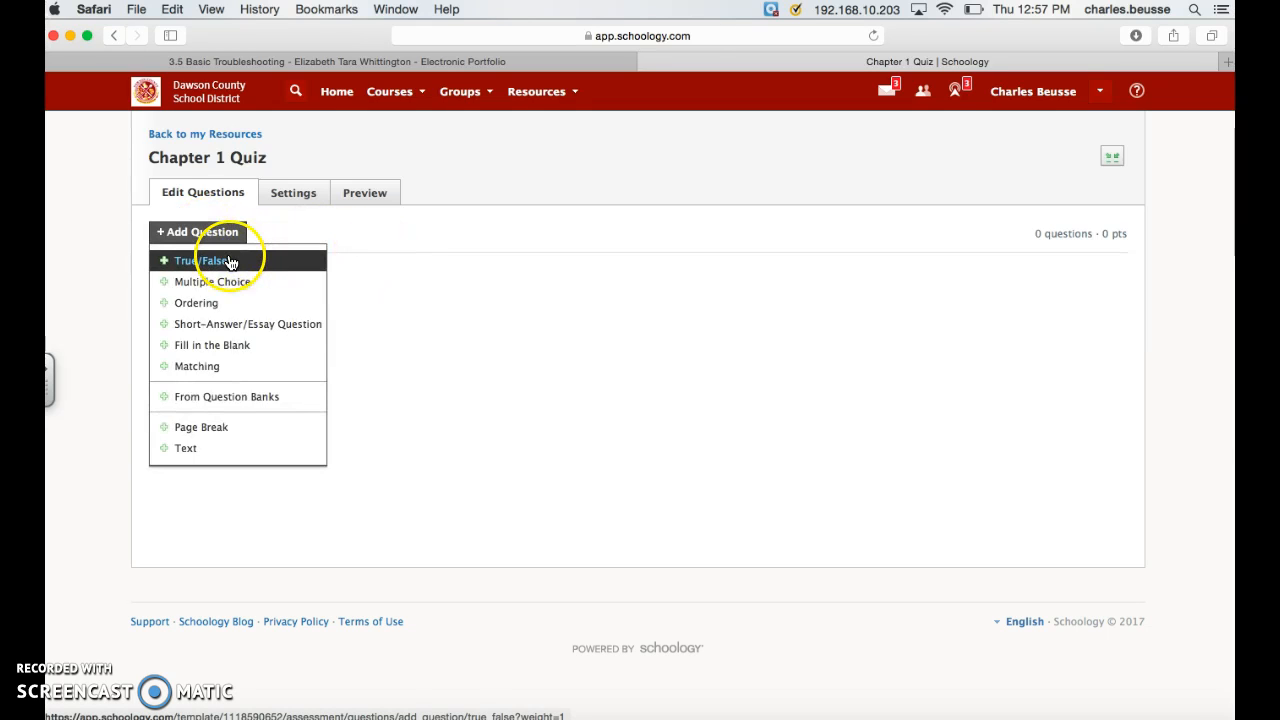
pyautogui.click(248, 325)
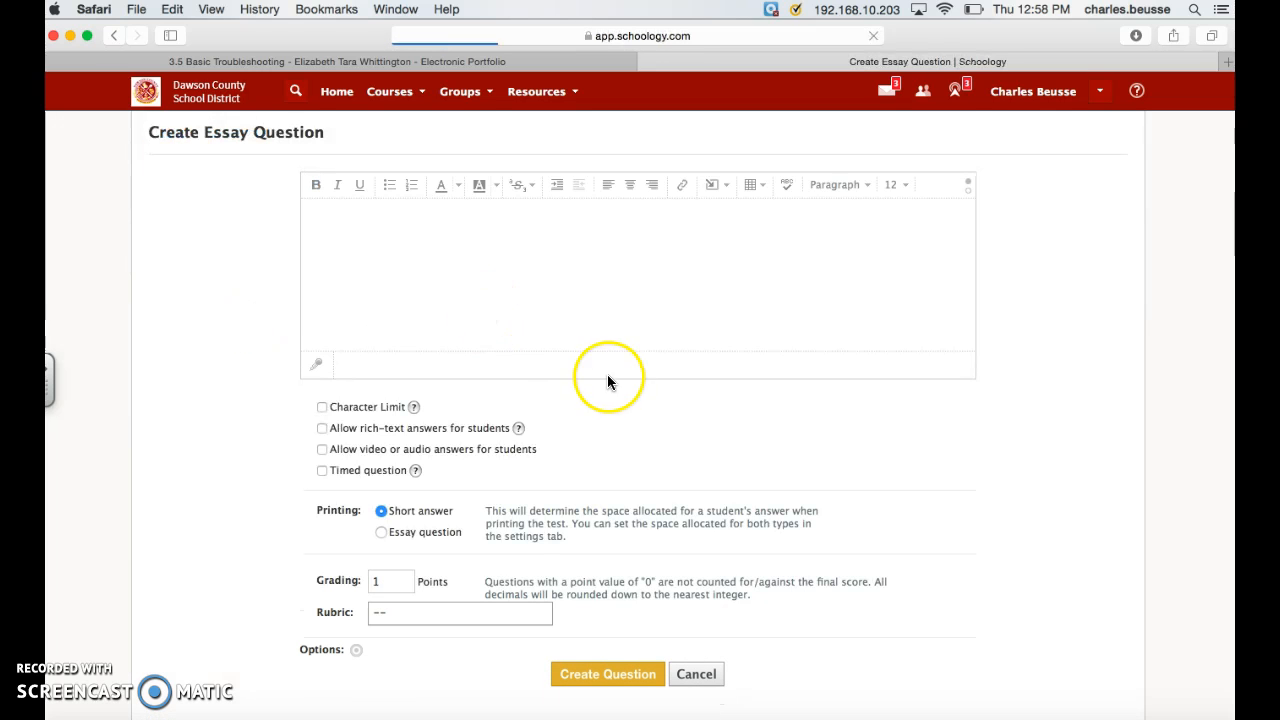
pyautogui.click(442, 234)
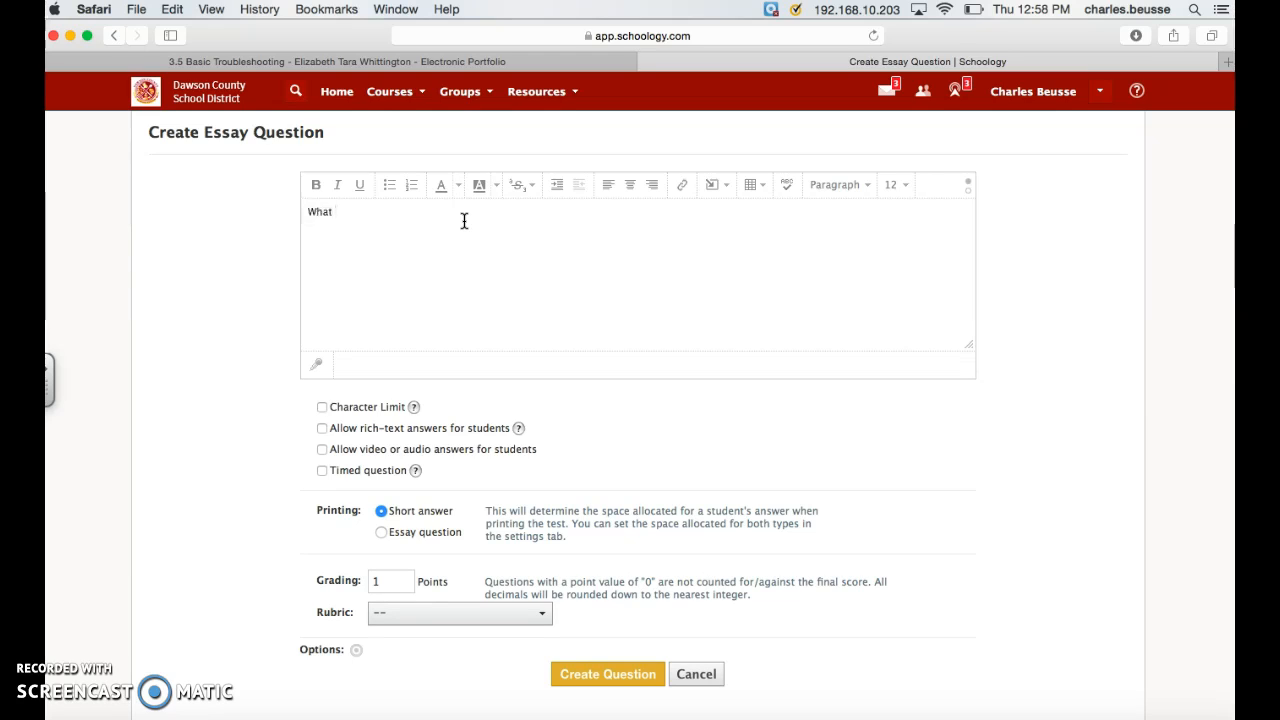
pyautogui.write('e the 5 verb moods')
pyautogui.click(479, 221)
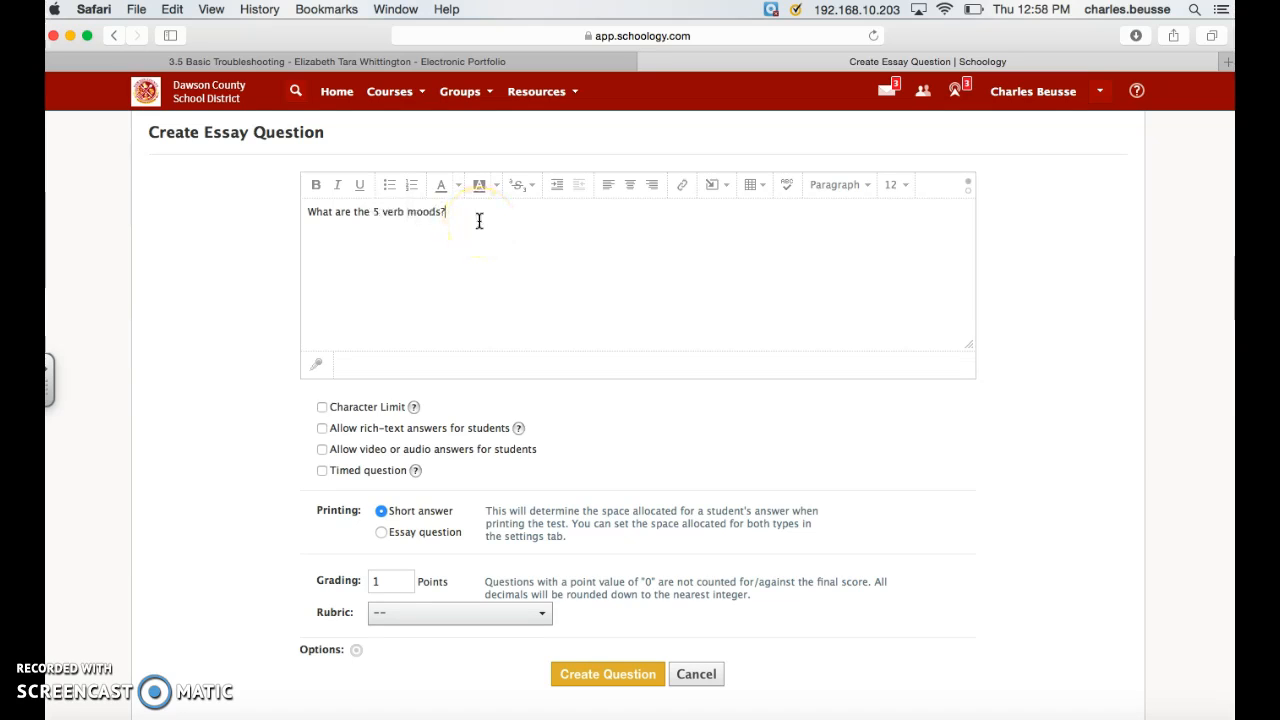
pyautogui.scroll(-1, 543, 420)
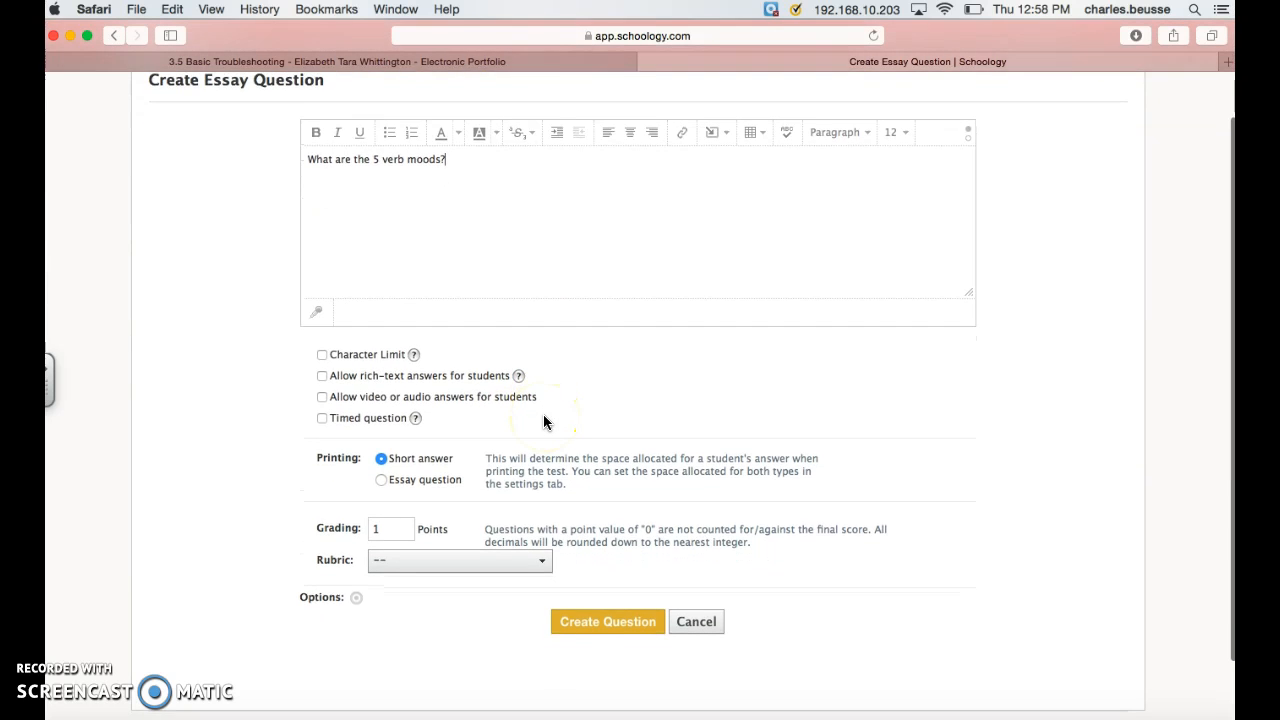
pyautogui.scroll(1, 422, 370)
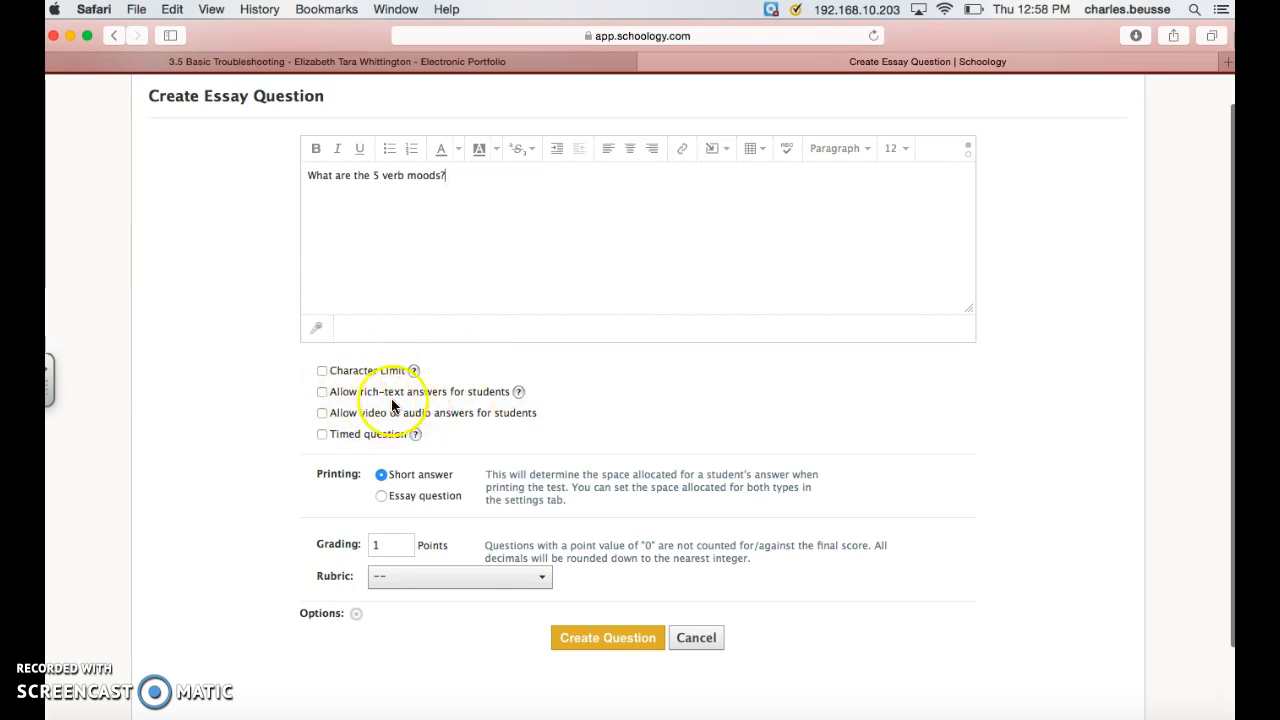
pyautogui.click(640, 640)
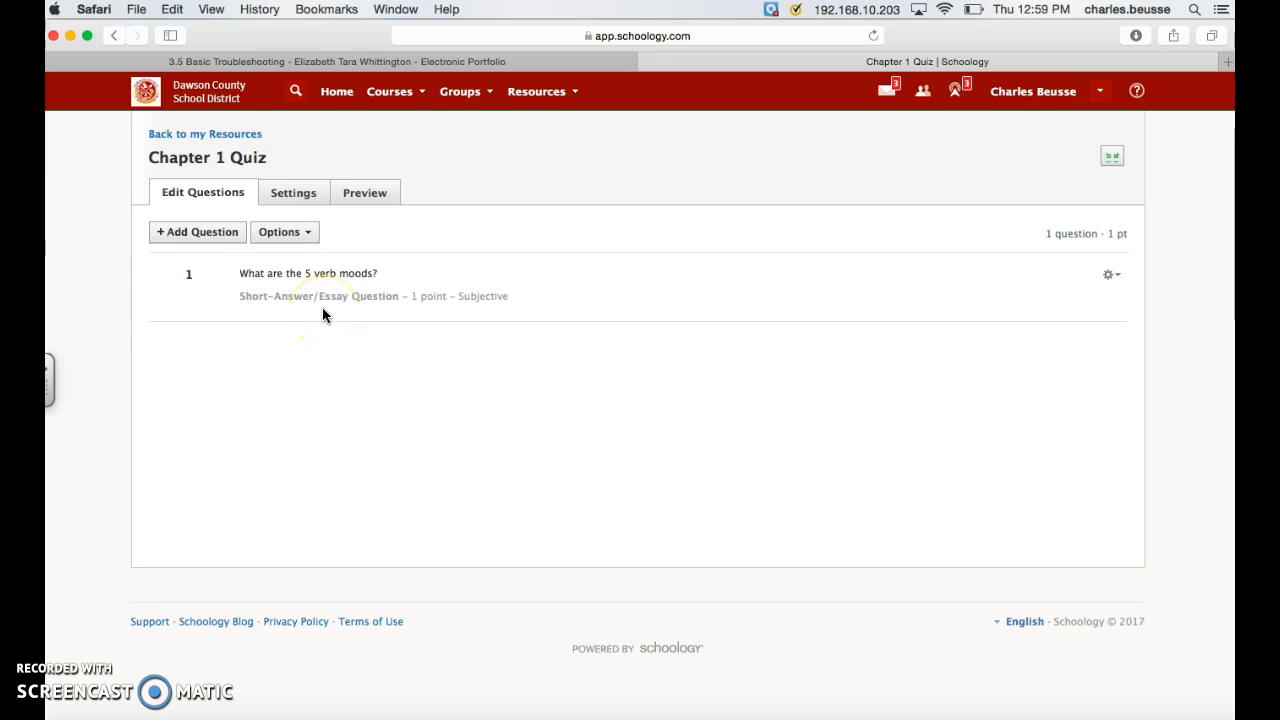
# Step: Preview the Chapter 1 Quiz and try submitting "nn" as a trial answer to question 1
pyautogui.click(310, 195)
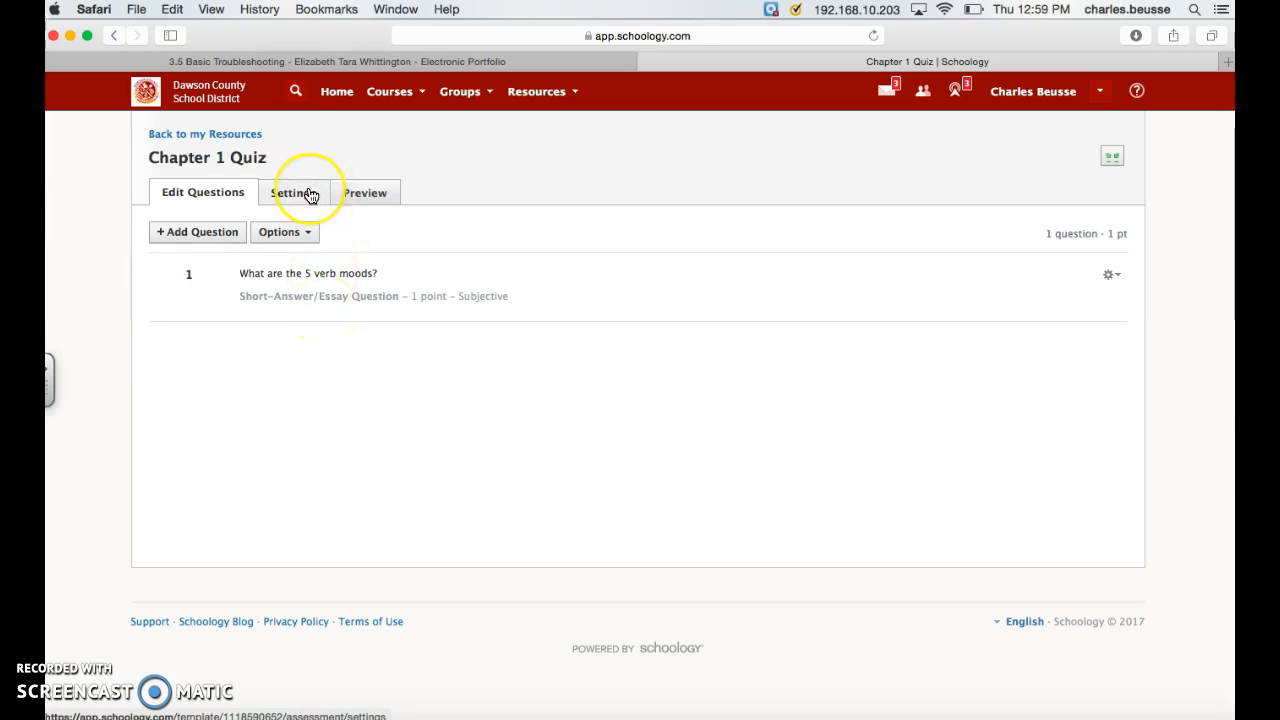
pyautogui.click(224, 199)
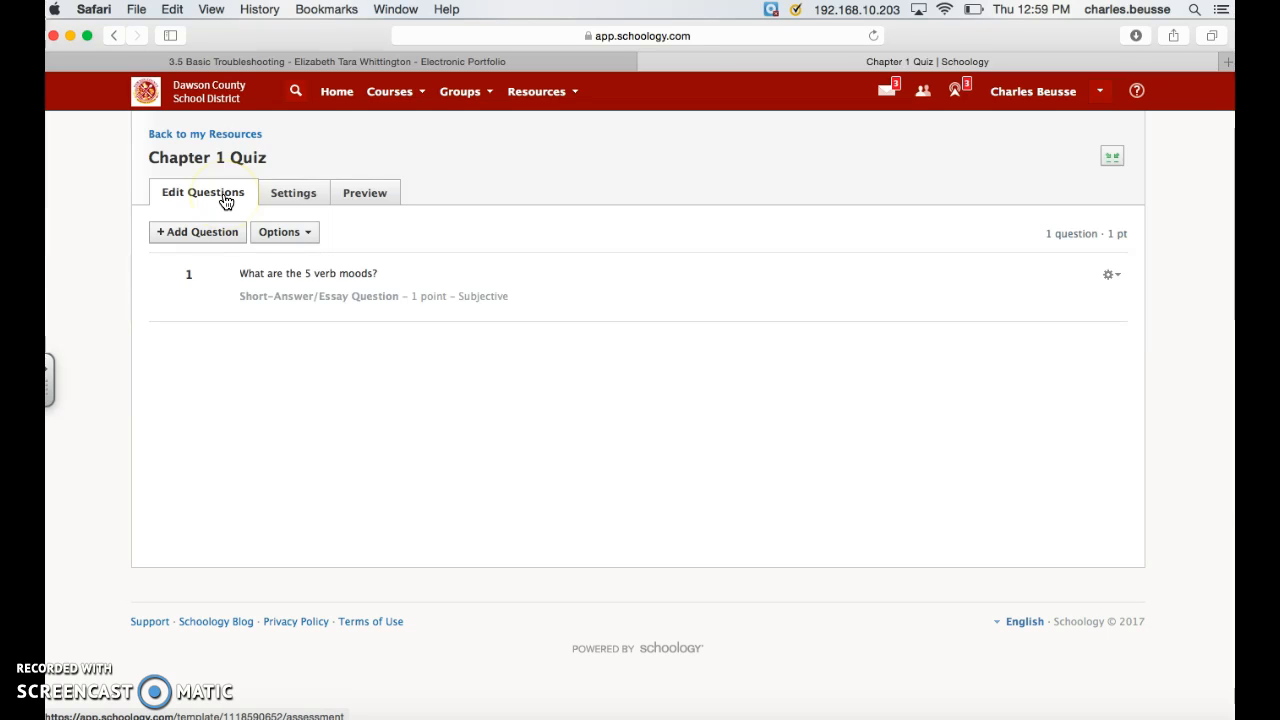
pyautogui.click(366, 194)
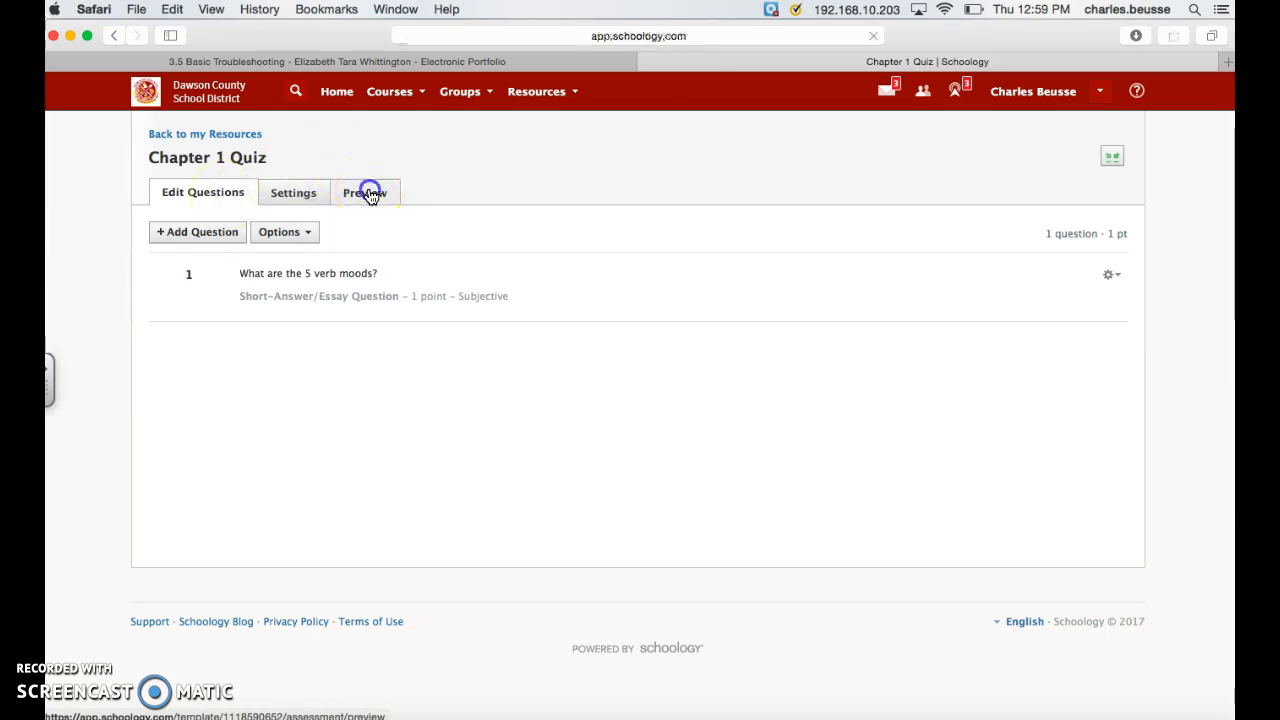
pyautogui.click(334, 298)
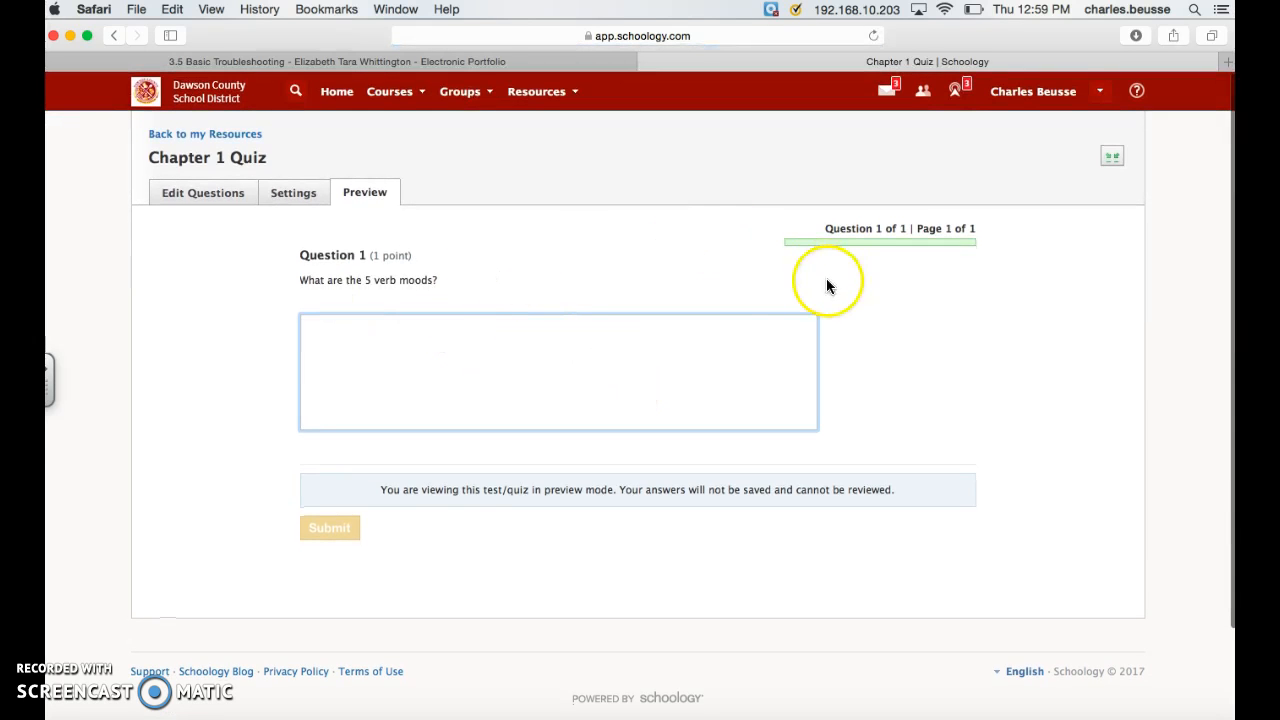
pyautogui.click(431, 388)
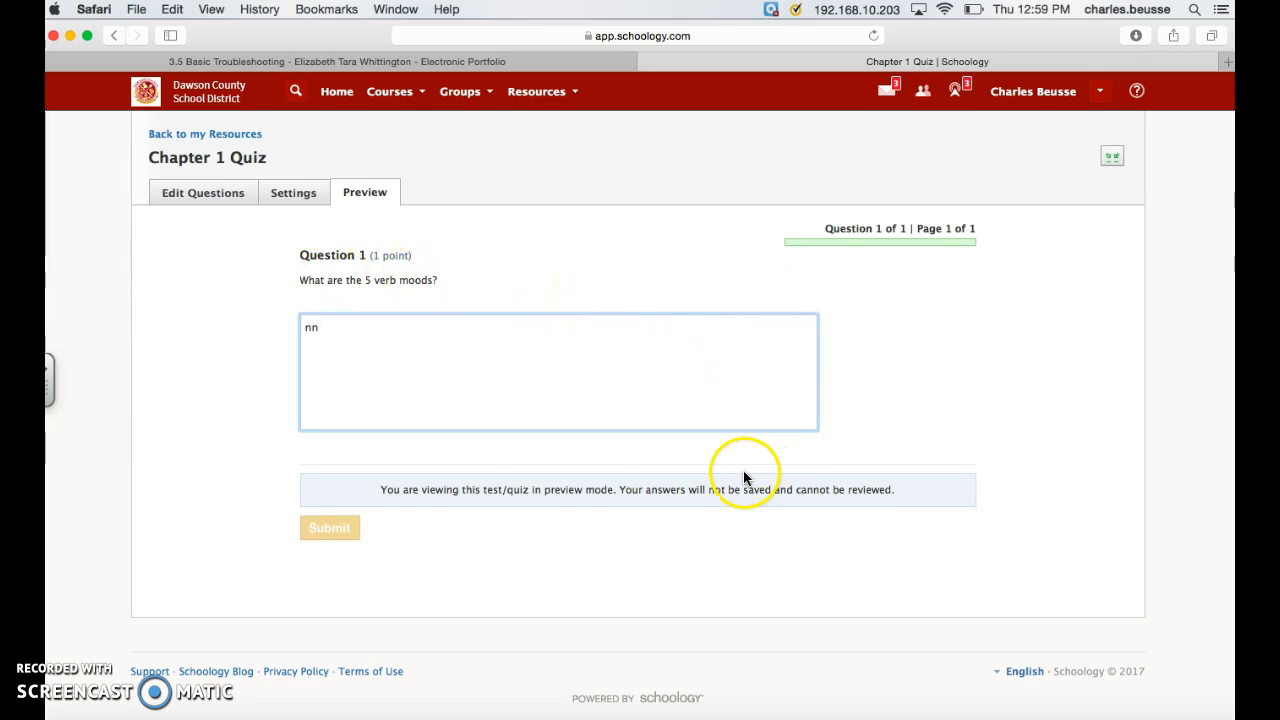
pyautogui.click(343, 527)
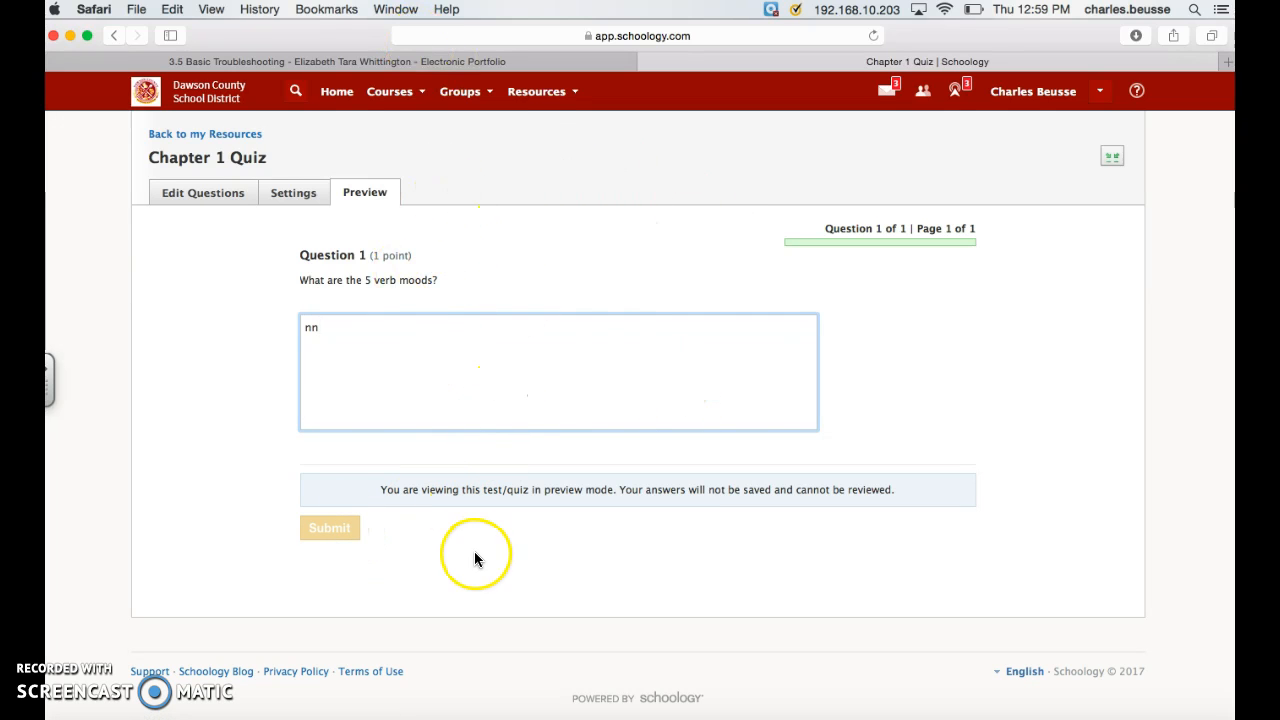
# Step: Return to the quiz's question list and check which options are available for its questions
pyautogui.click(226, 201)
pyautogui.click(778, 280)
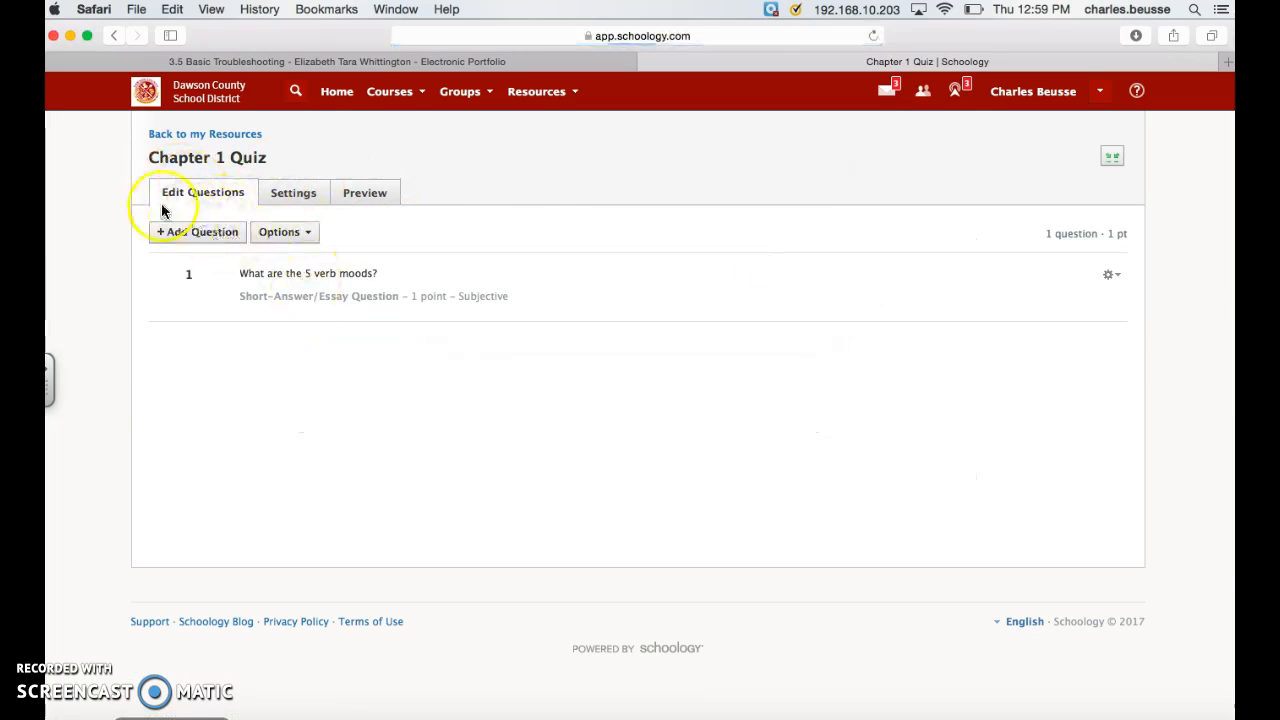
pyautogui.click(308, 233)
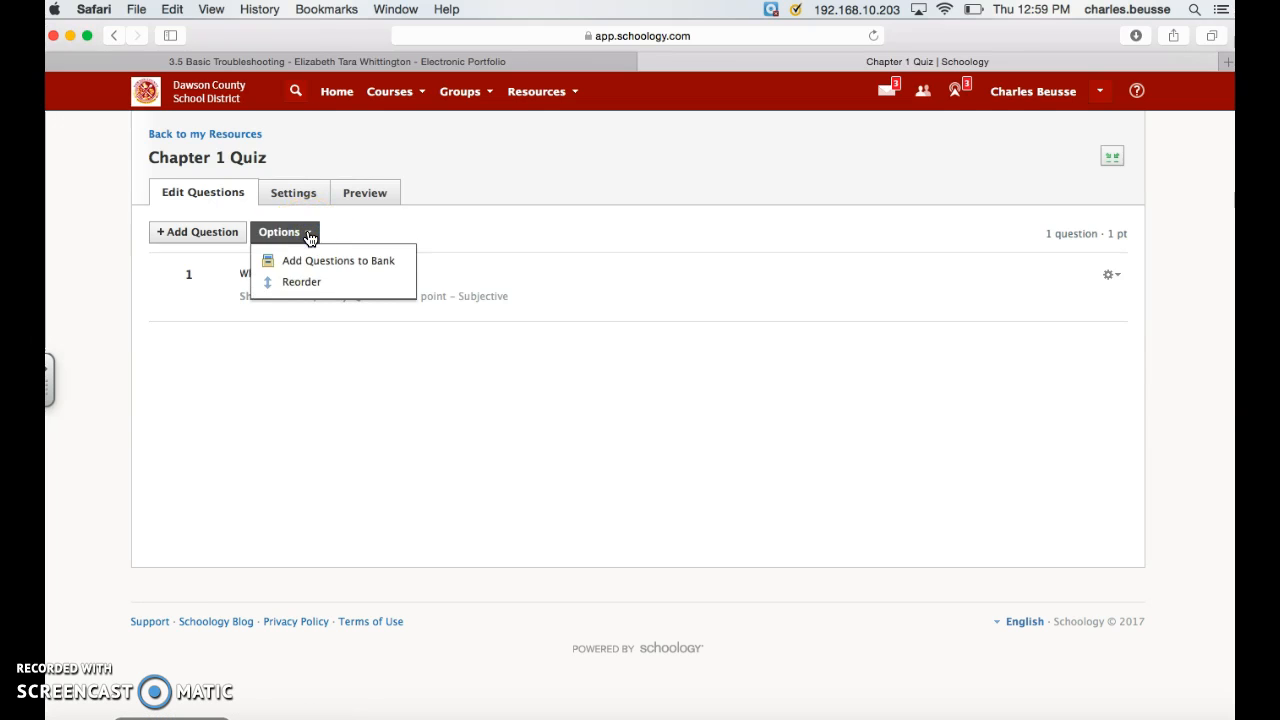
pyautogui.click(306, 232)
# Step: Turn on the time limit in the Chapter 1 Quiz settings
pyautogui.click(313, 196)
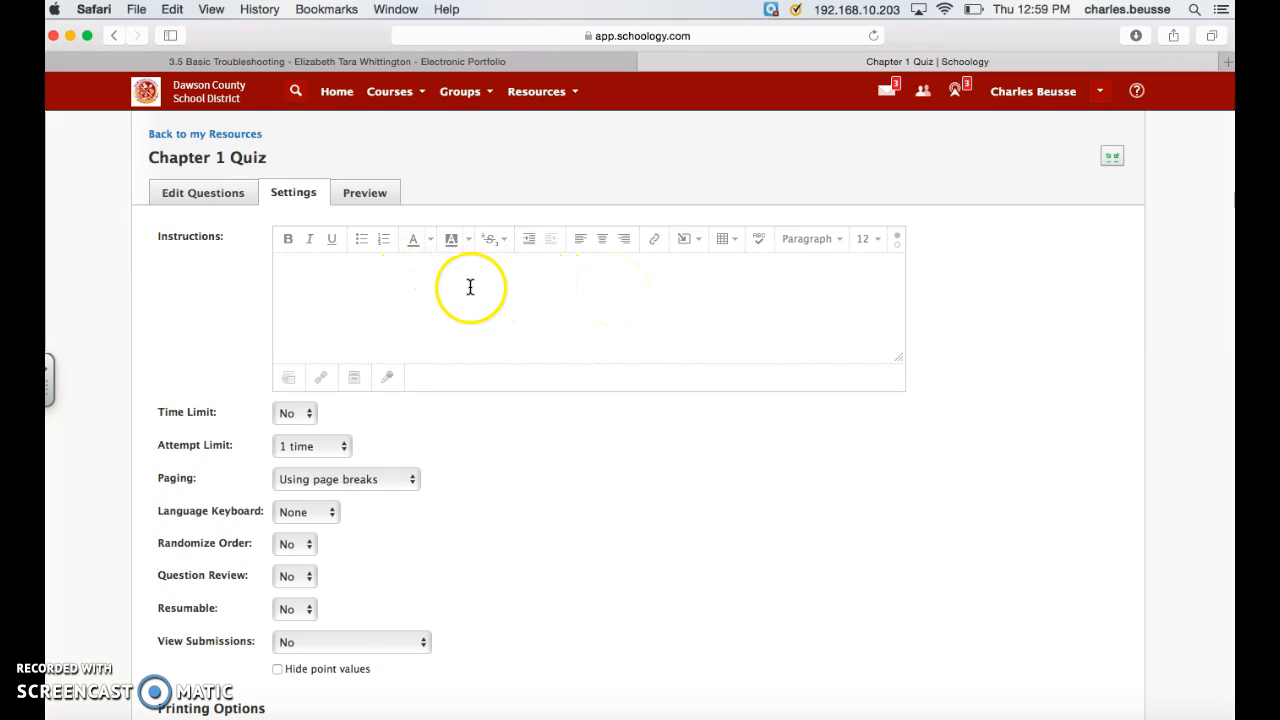
pyautogui.click(309, 414)
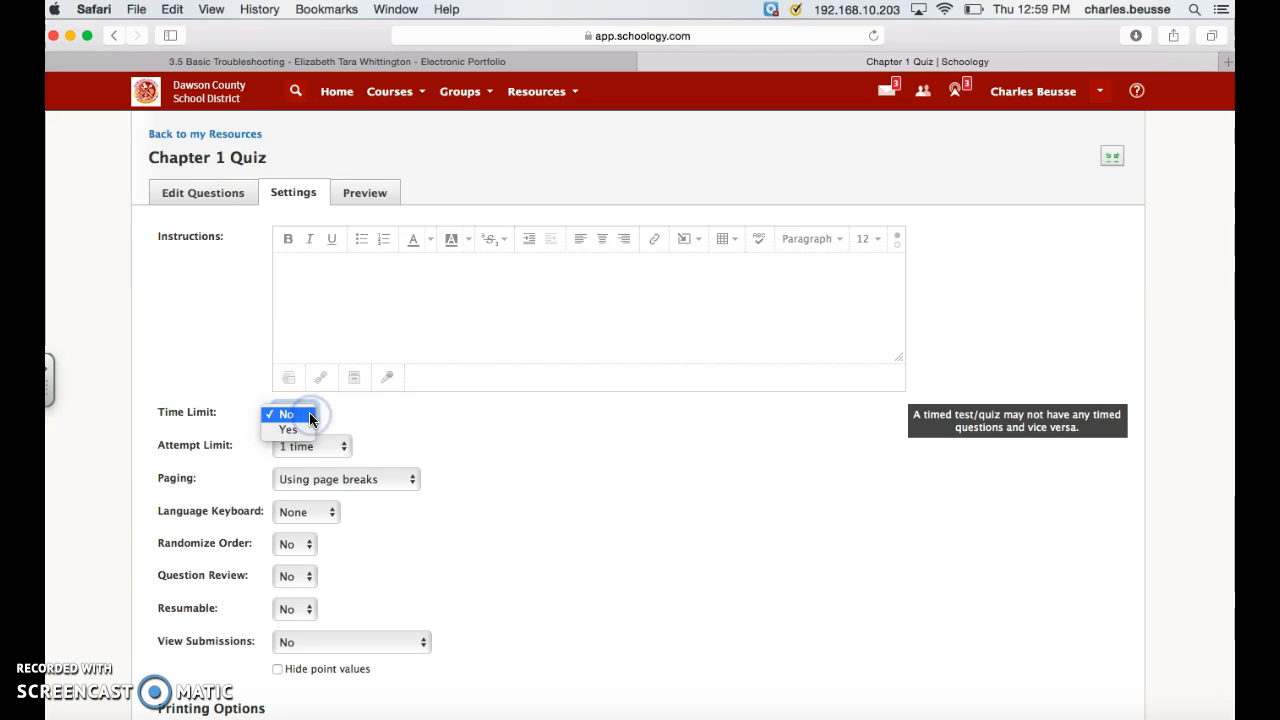
pyautogui.click(290, 428)
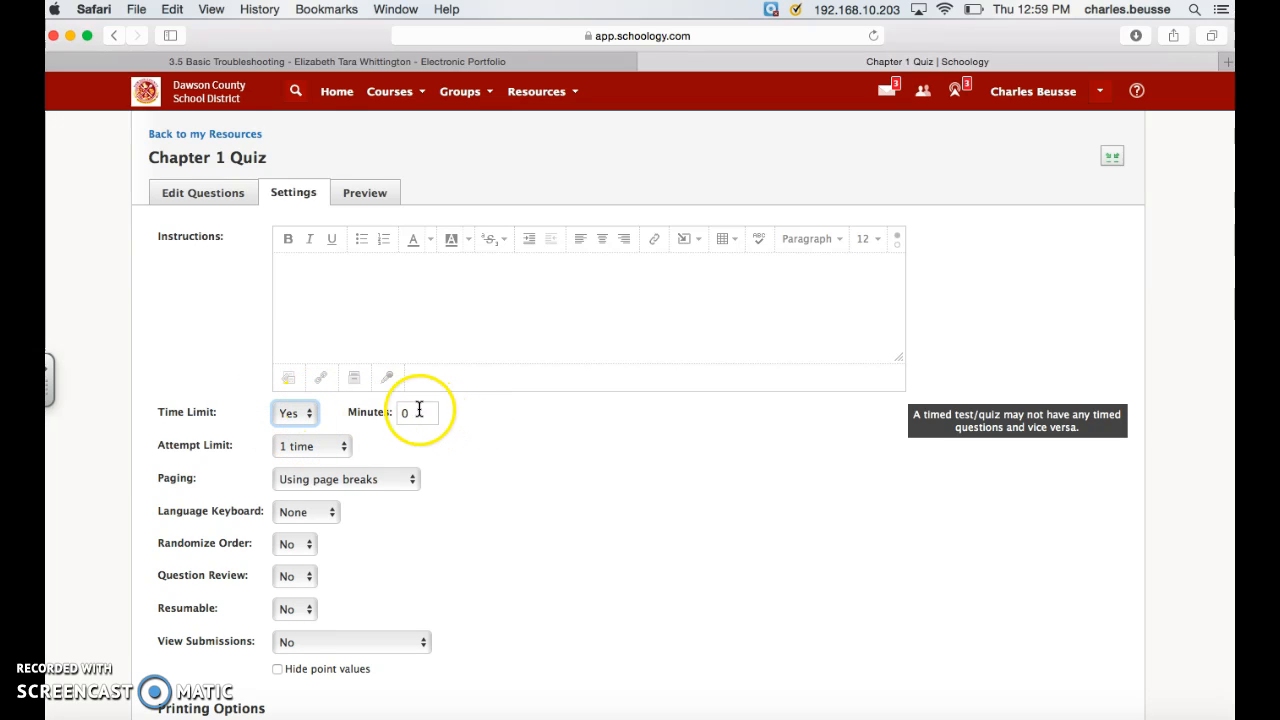
# Step: Review the paging and language keyboard choices in the quiz settings, leaving them at "Using page breaks" and "None"
pyautogui.scroll(-3, 523, 442)
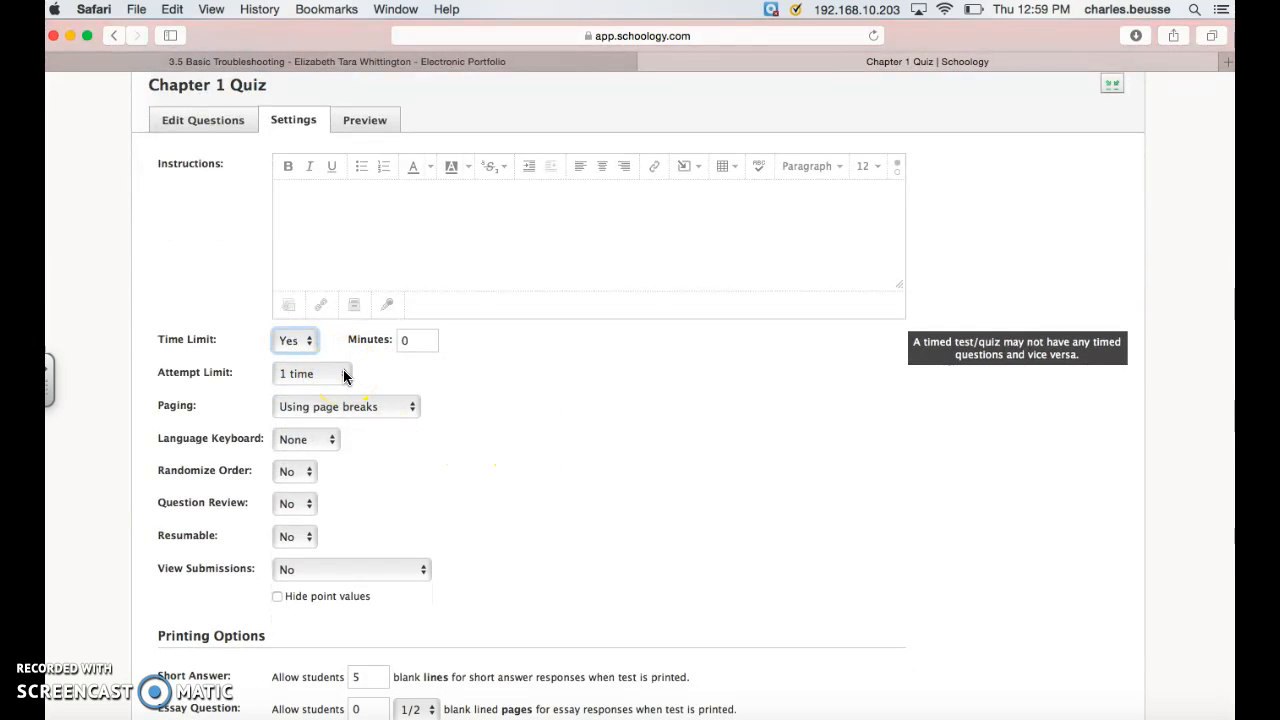
pyautogui.click(412, 408)
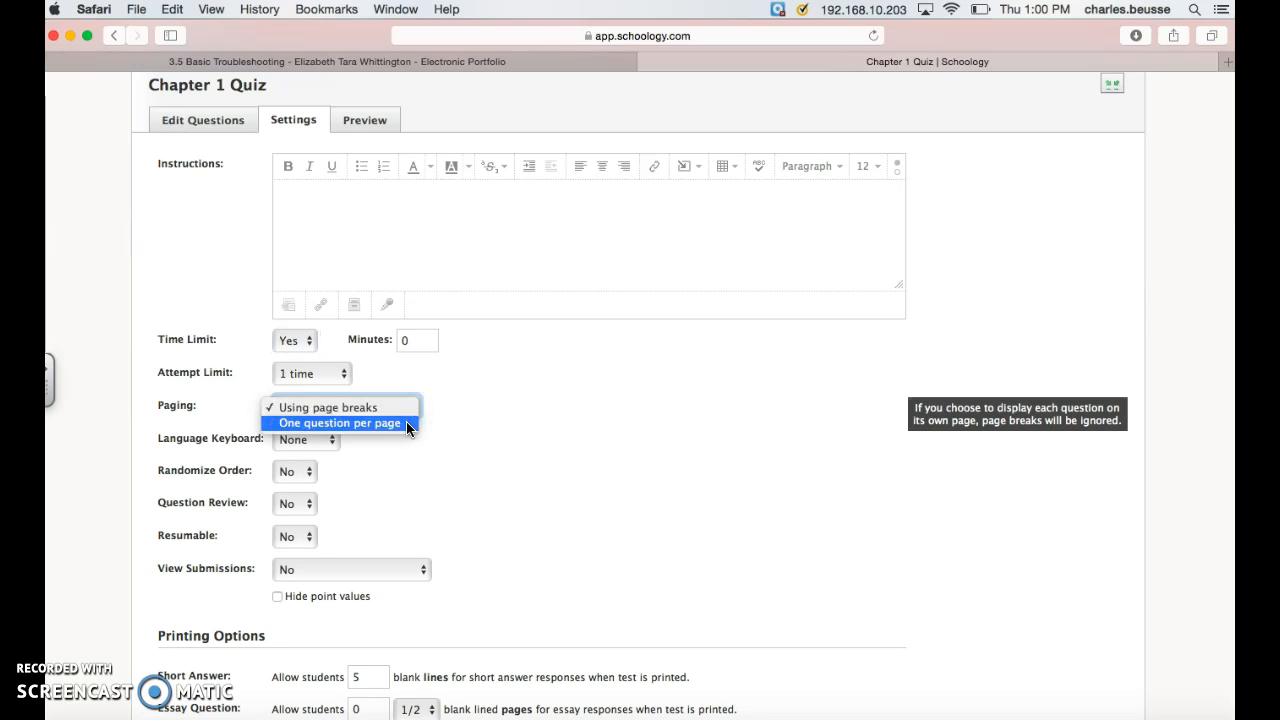
pyautogui.click(516, 432)
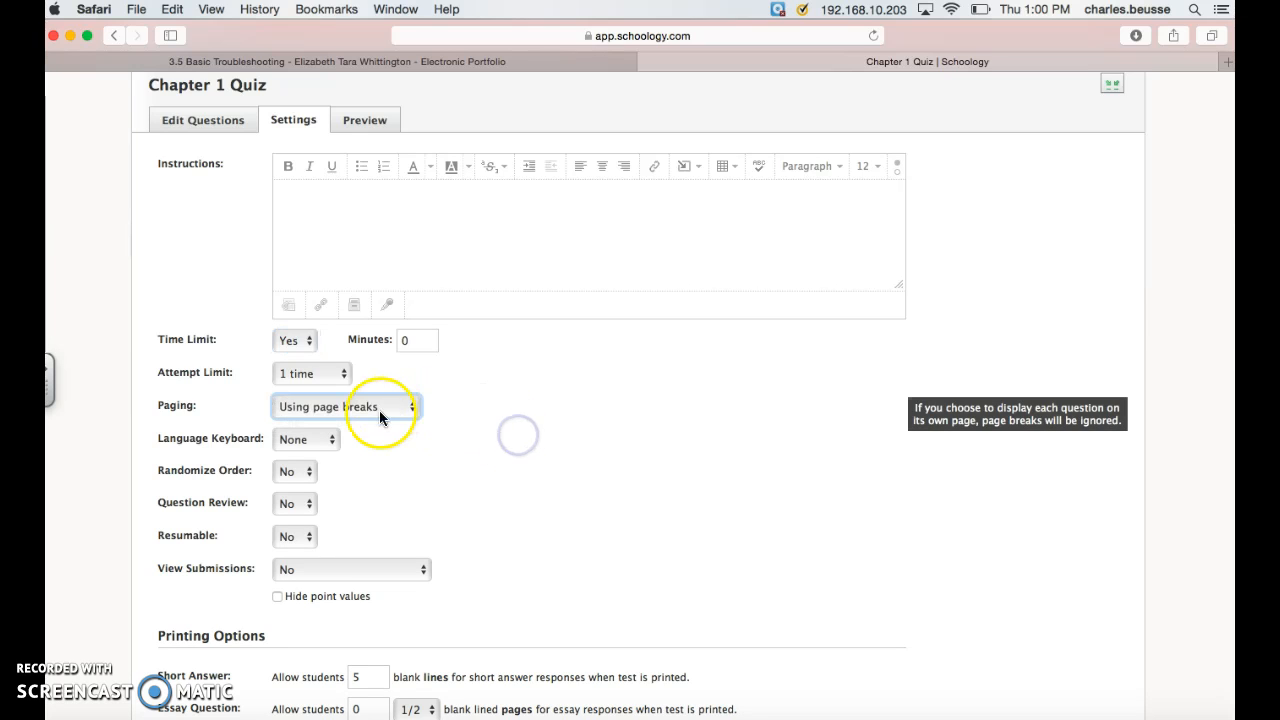
pyautogui.scroll(-1, 325, 407)
pyautogui.click(320, 418)
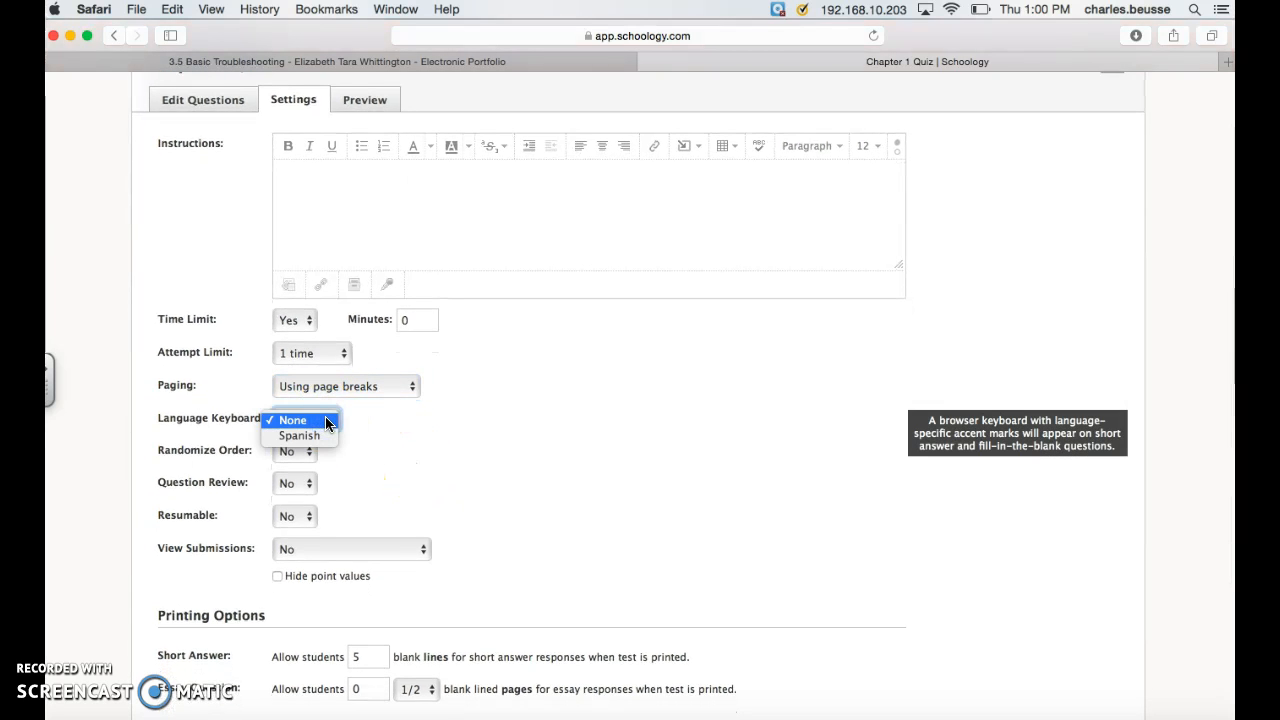
pyautogui.click(410, 440)
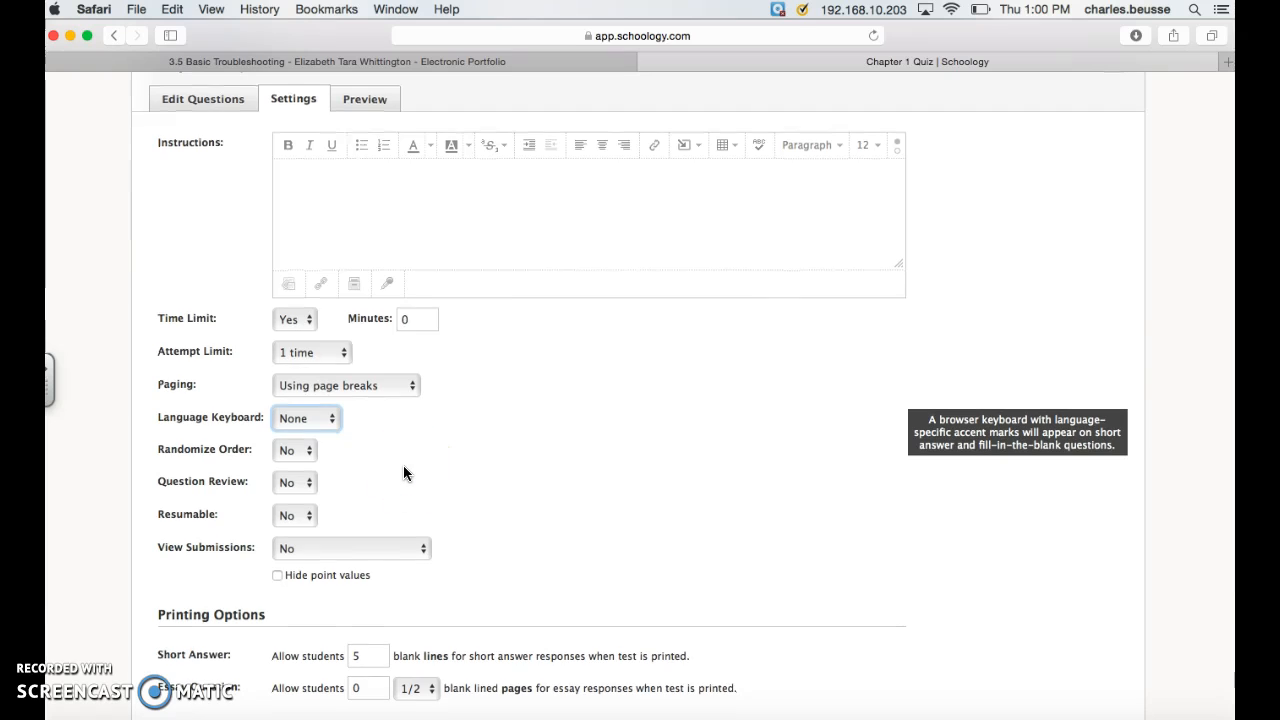
# Step: Review the question review and view submissions choices in the quiz settings, leaving both at "No"
pyautogui.scroll(-1, 403, 465)
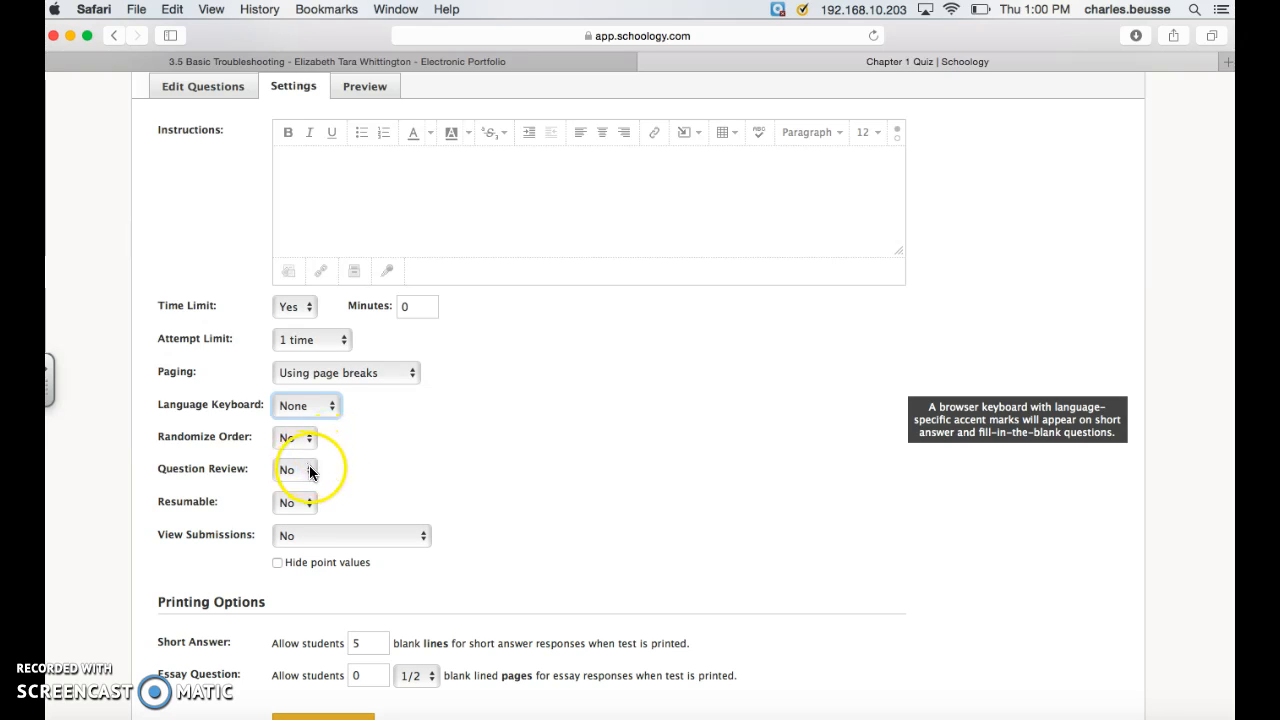
pyautogui.click(309, 470)
pyautogui.click(309, 468)
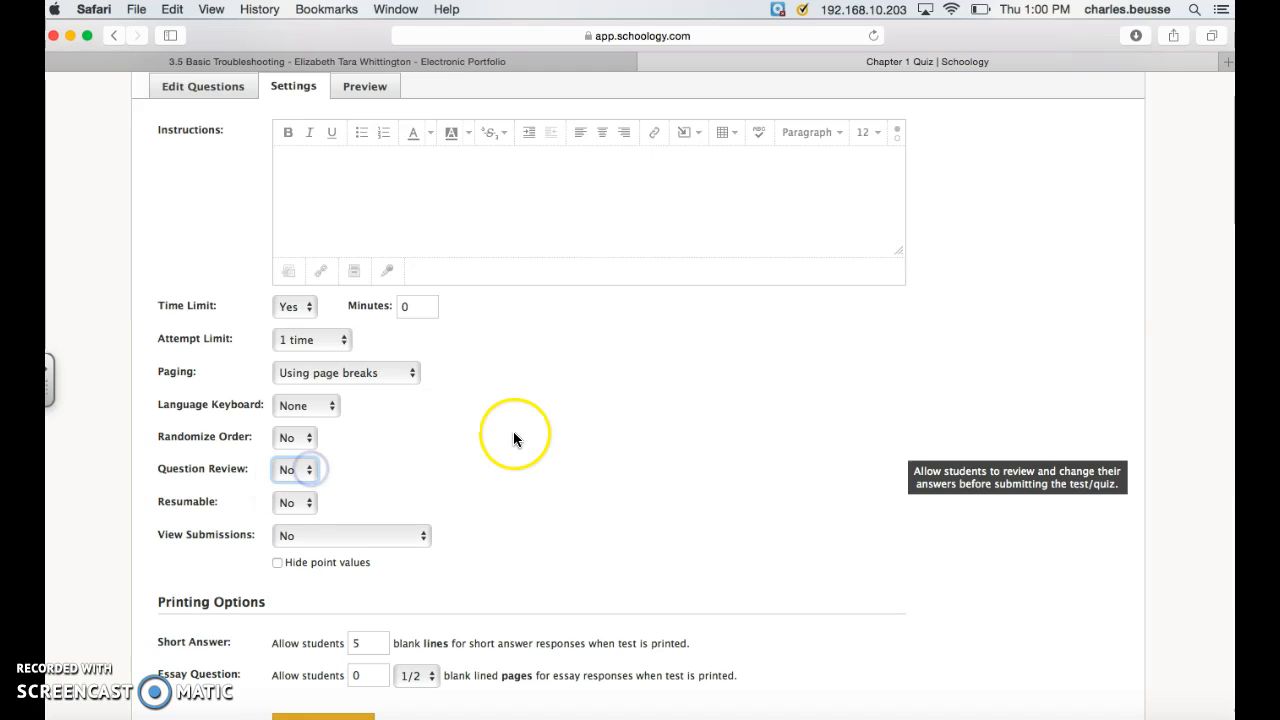
pyautogui.scroll(-1, 494, 445)
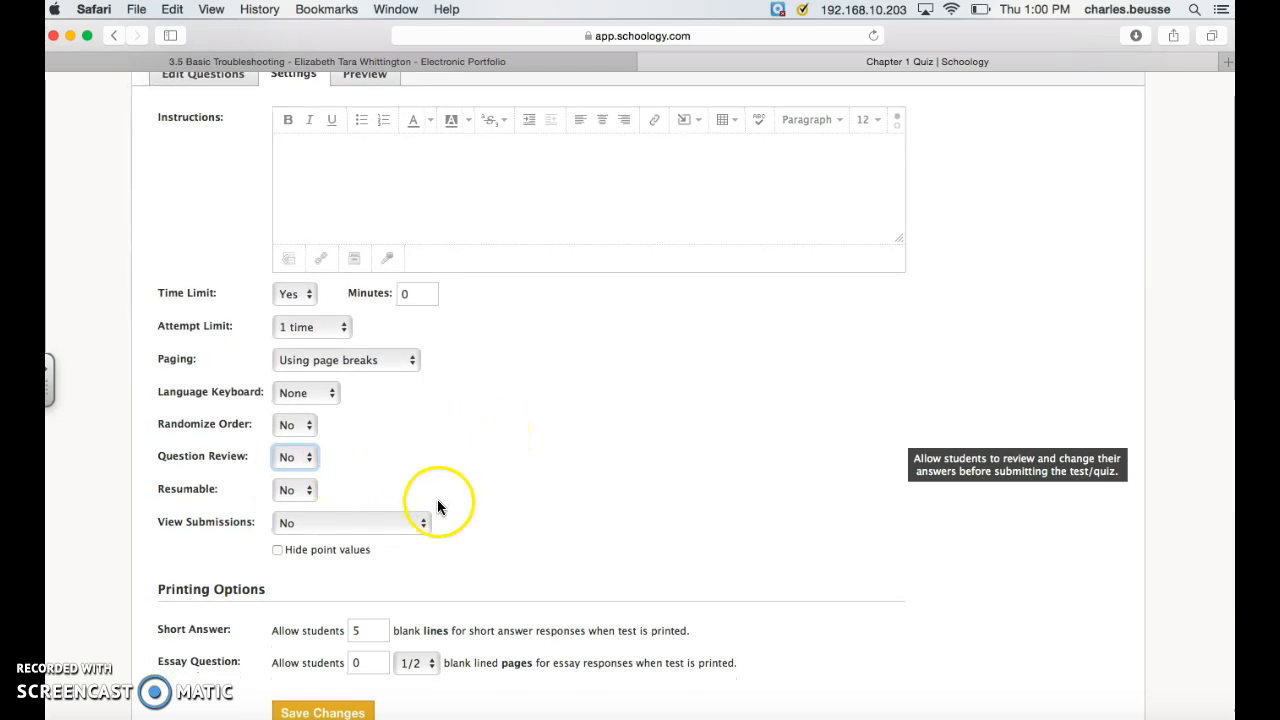
pyautogui.click(423, 522)
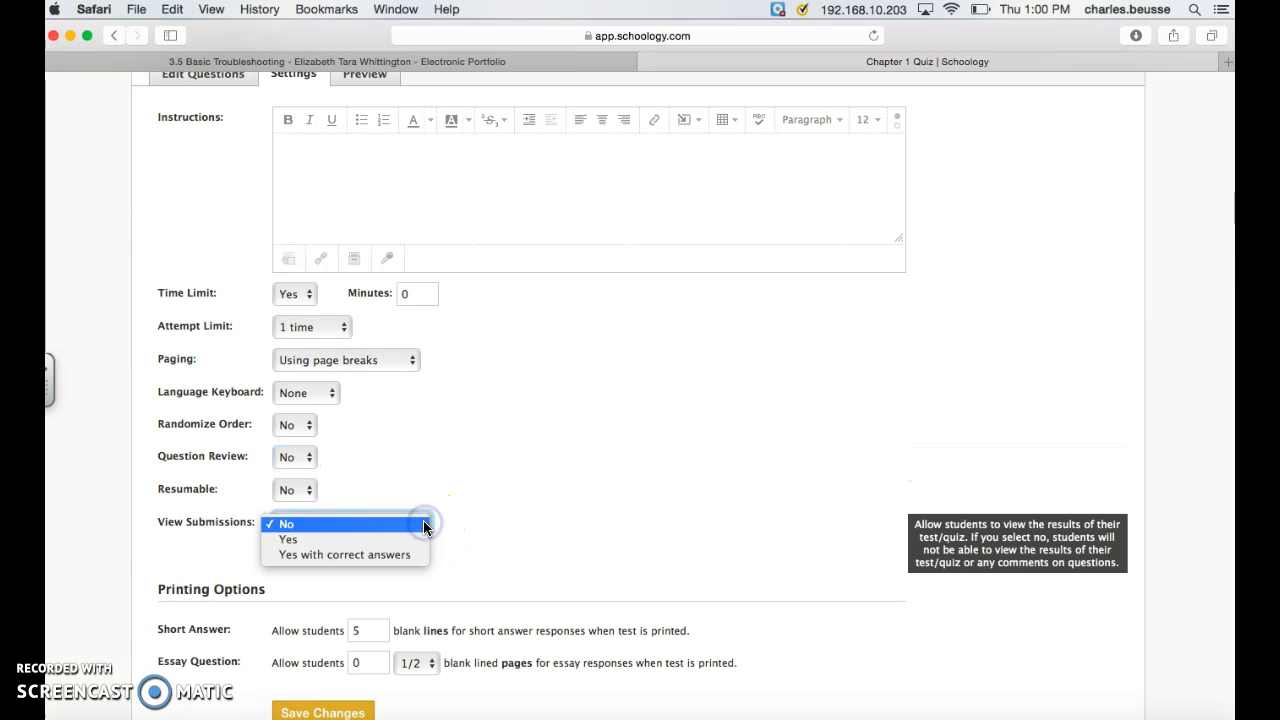
pyautogui.click(404, 540)
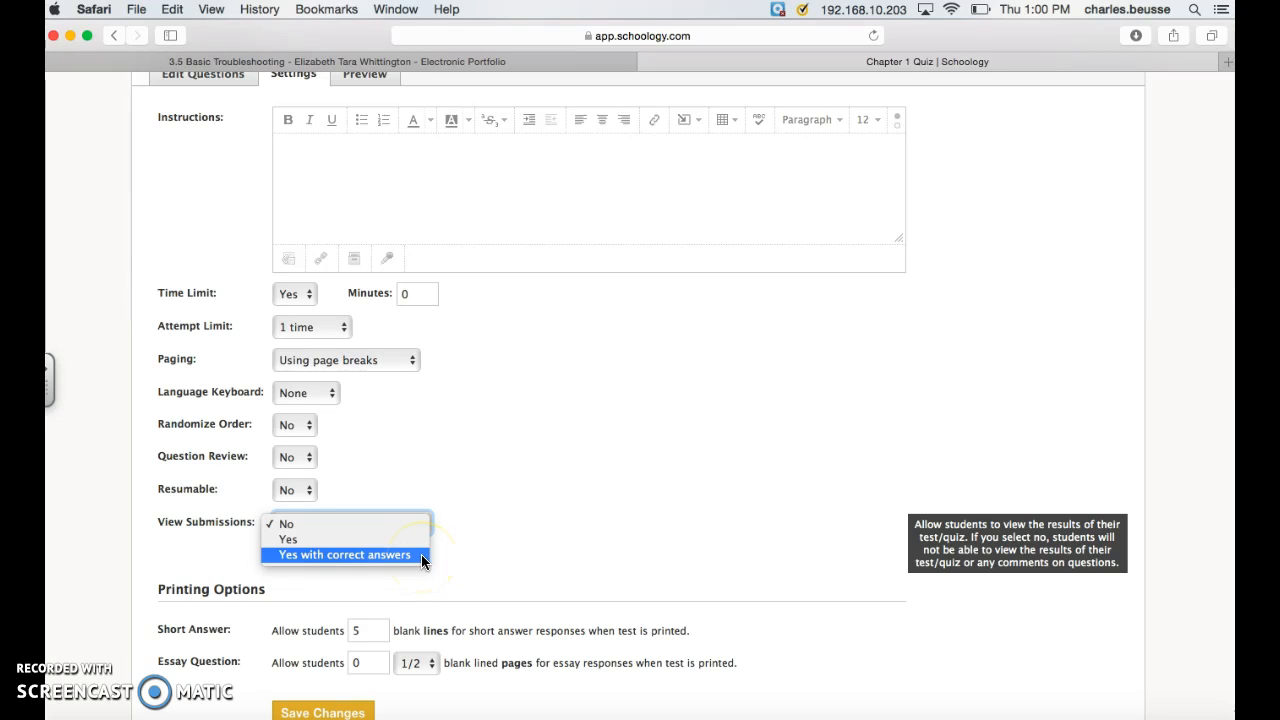
pyautogui.click(531, 541)
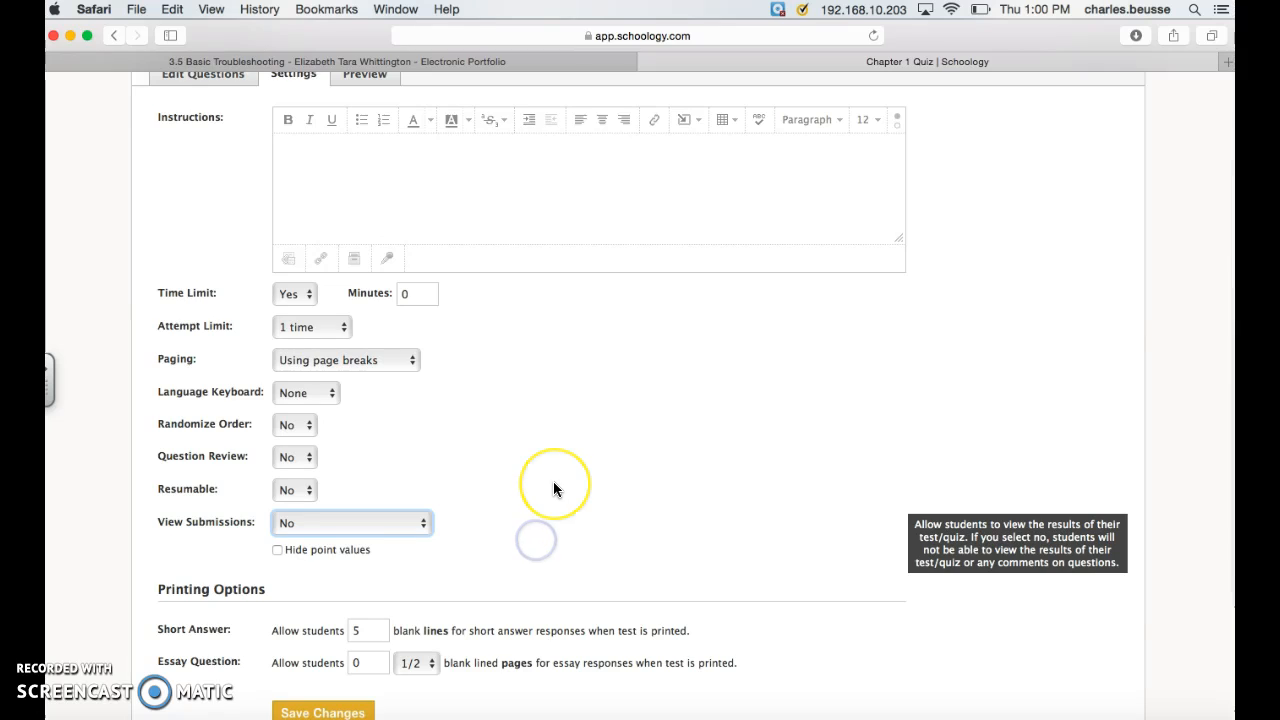
# Step: Return to the Chapter 1 Quiz question list and go back to the personal resources home
pyautogui.scroll(3, 554, 486)
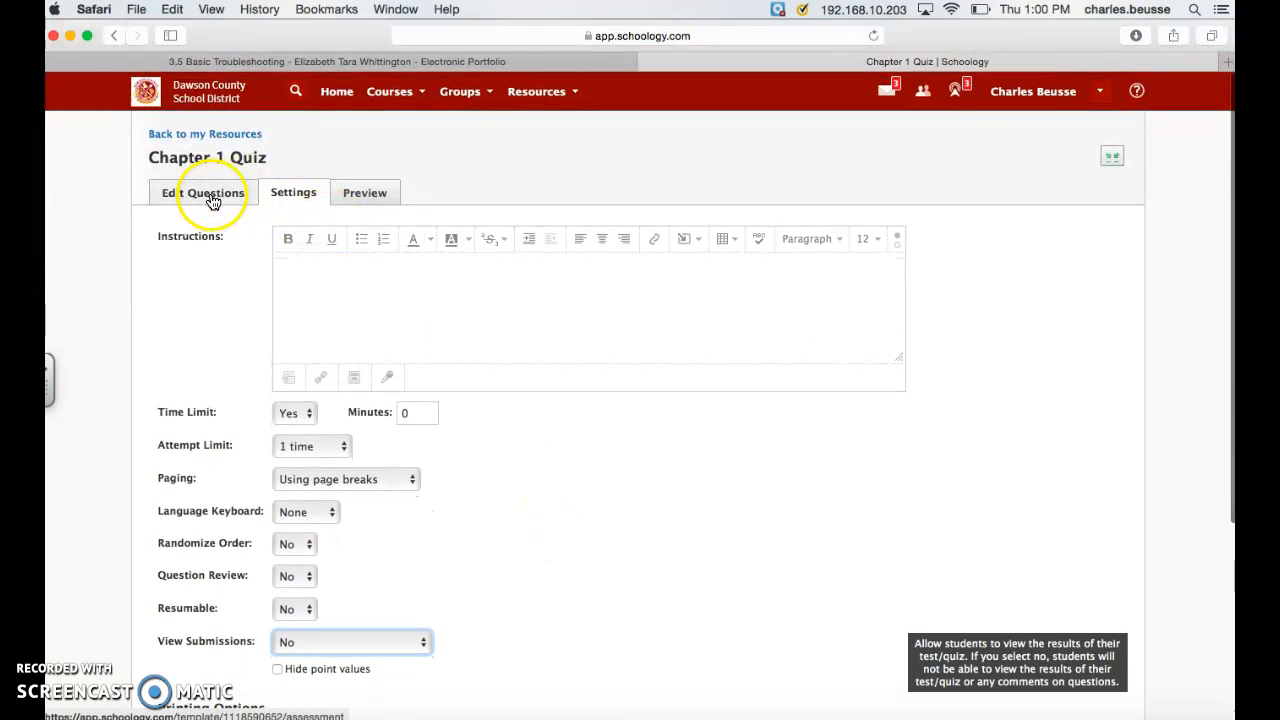
pyautogui.click(212, 199)
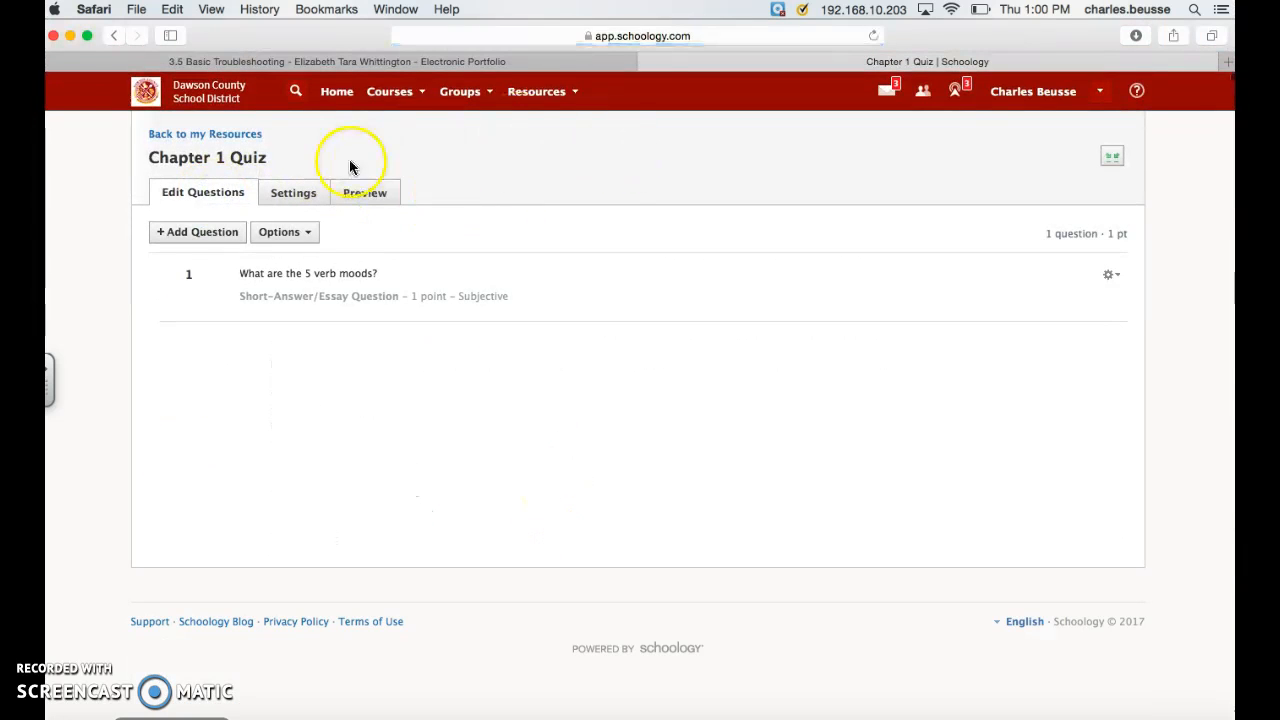
pyautogui.click(234, 134)
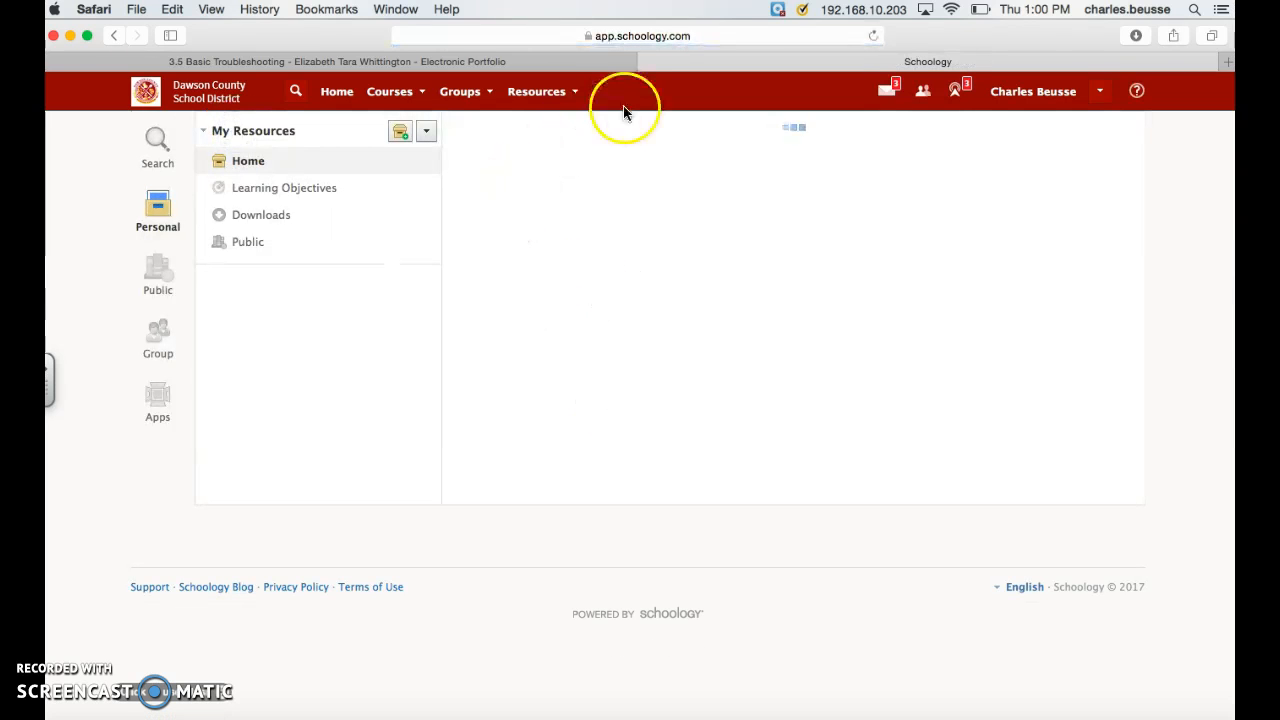
pyautogui.scroll(-1, 620, 220)
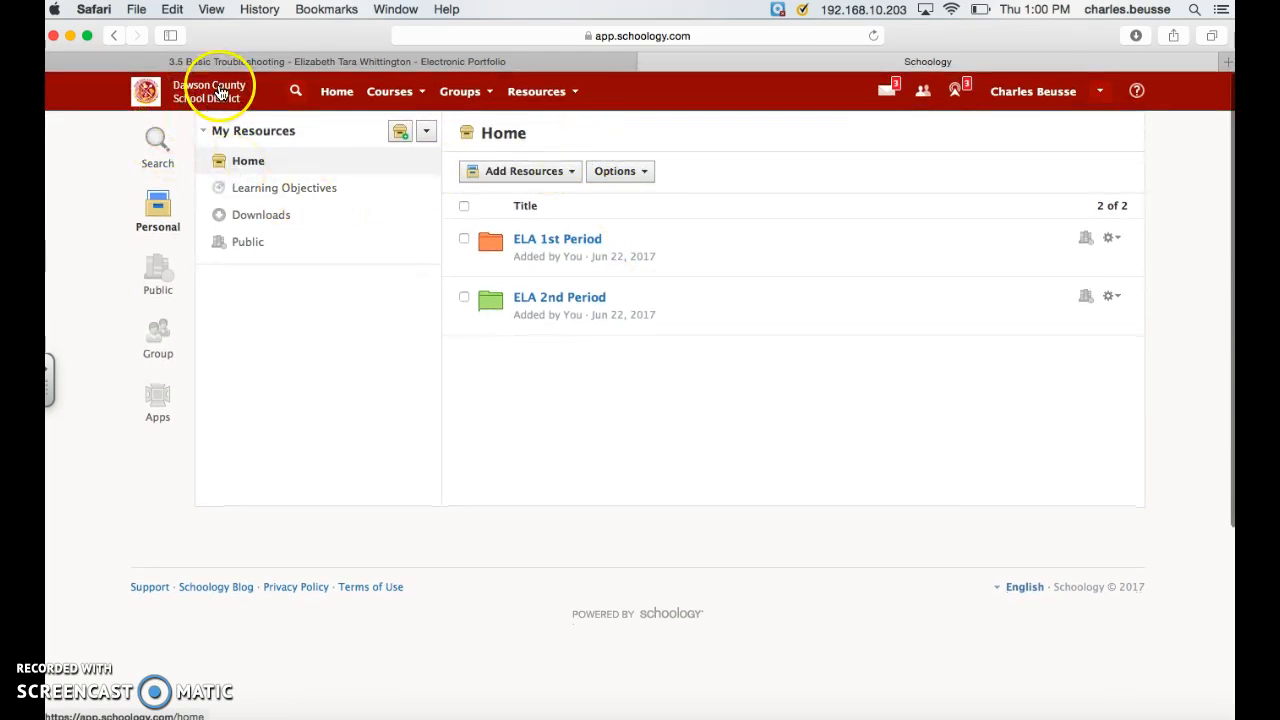
# Step: Go to the Schoology home page and open the full monthly calendar from the upcoming events
pyautogui.click(334, 91)
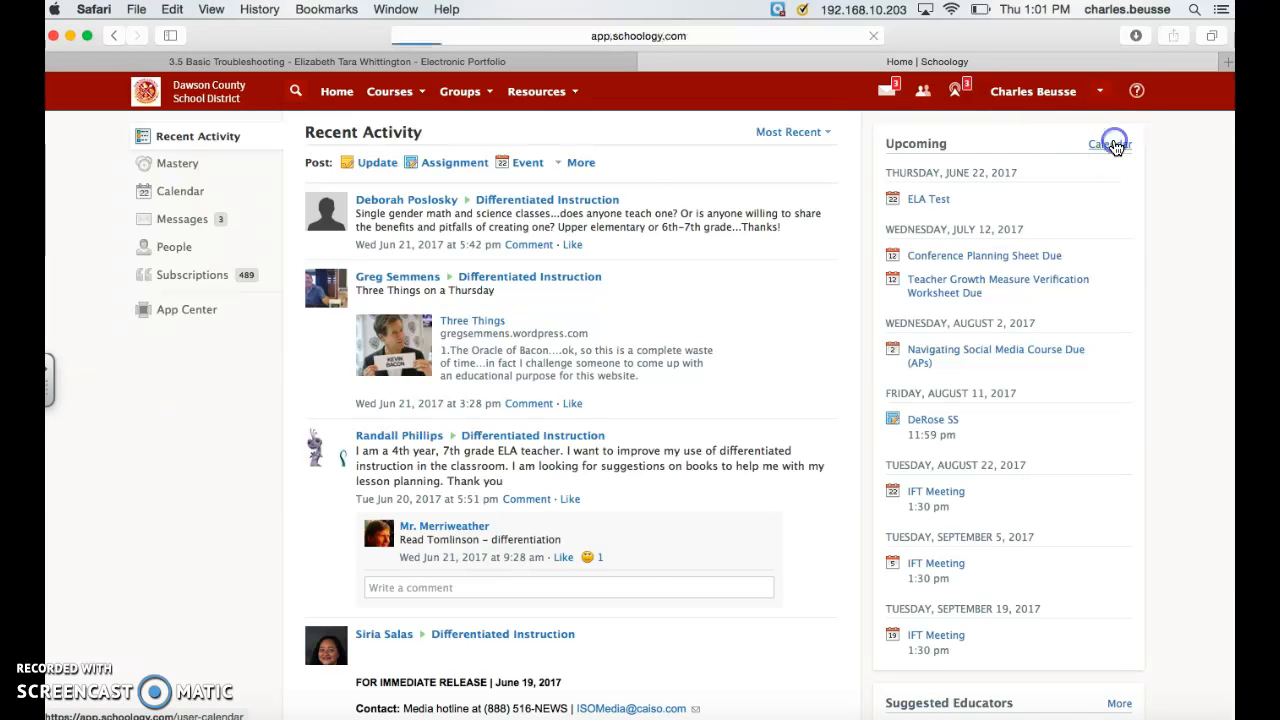
pyautogui.scroll(-3, 860, 375)
pyautogui.scroll(3, 865, 377)
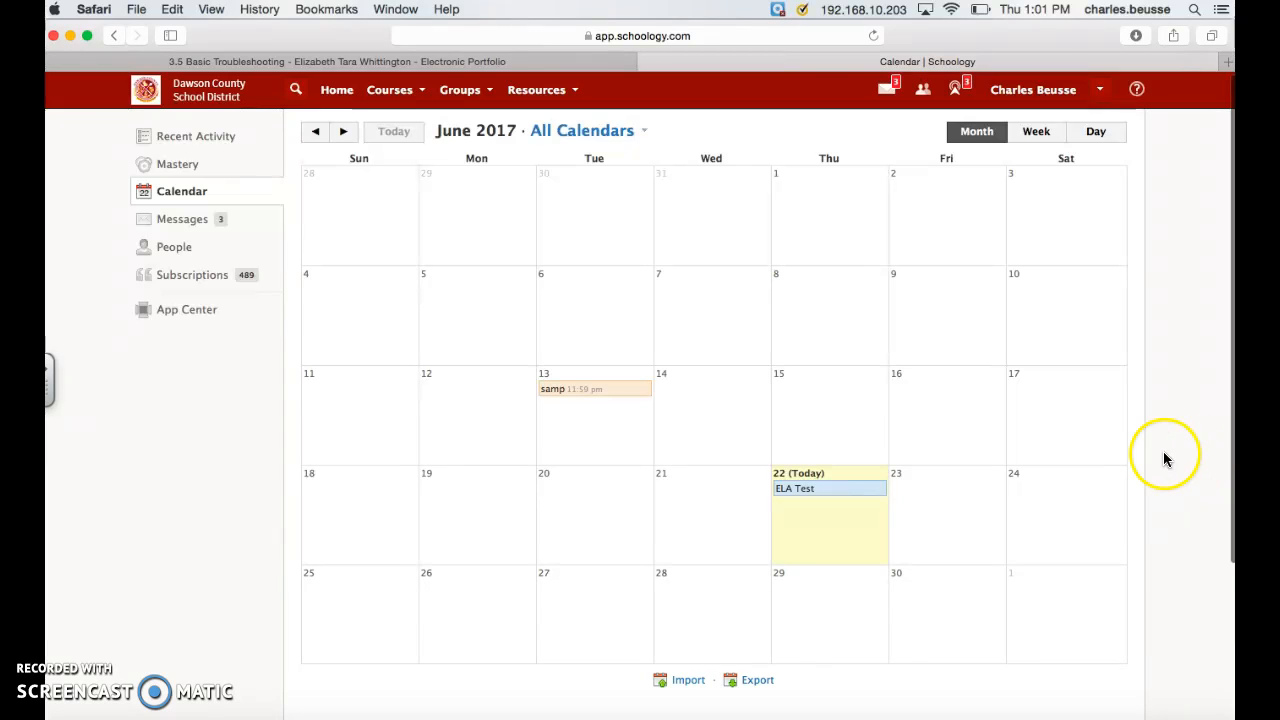
# Step: Create a calendar event titled "ELA Quiz" on 6/22/17, with RSVP disabled and no description
pyautogui.click(826, 510)
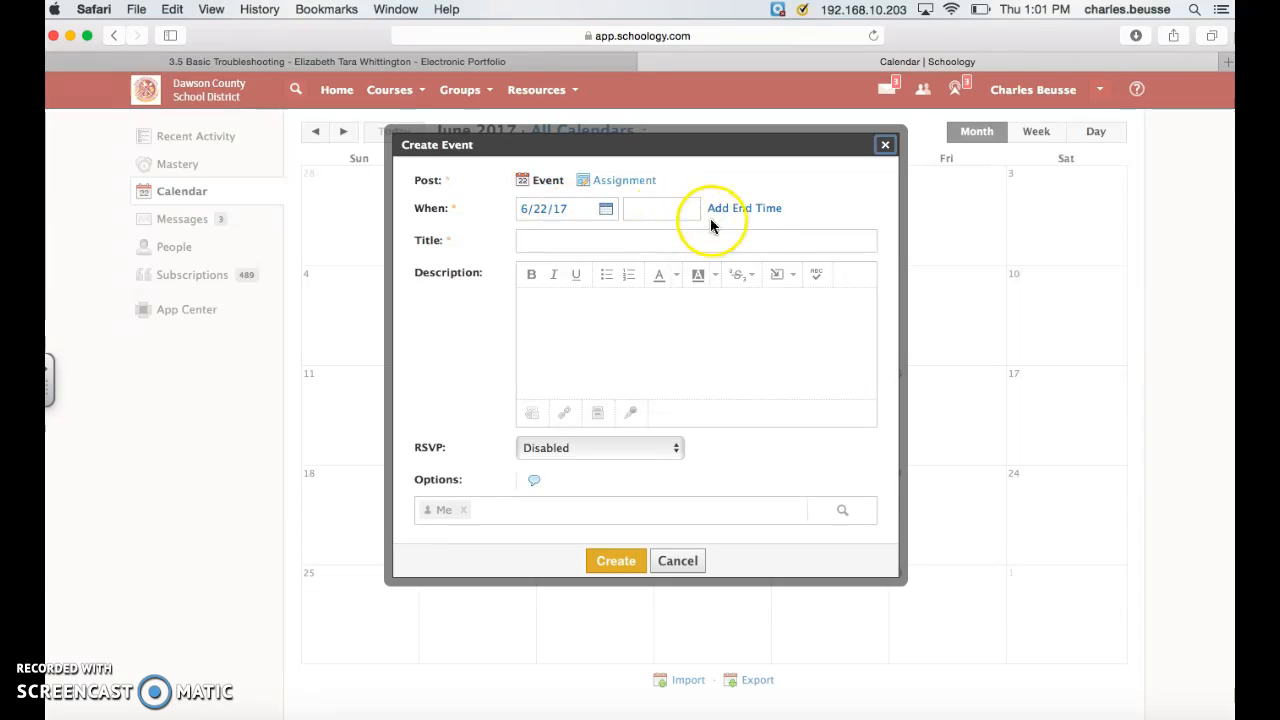
pyautogui.click(557, 245)
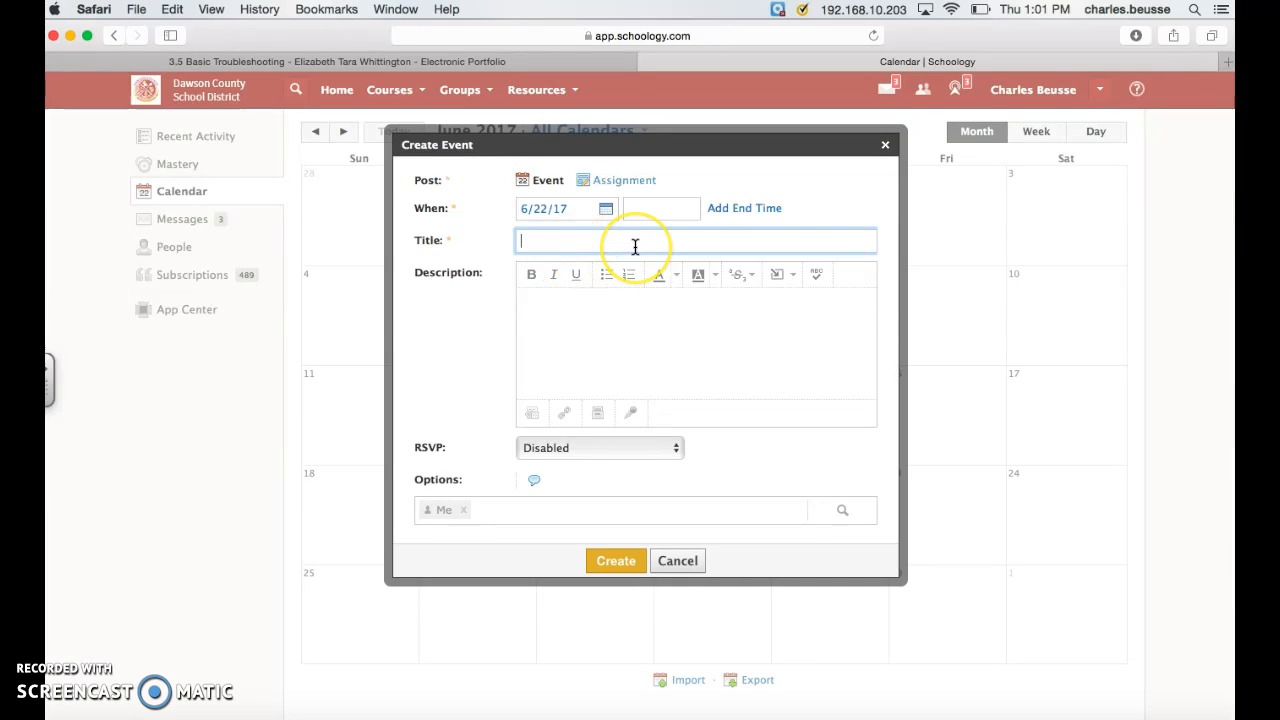
pyautogui.write('ELA Quiz')
pyautogui.click(634, 360)
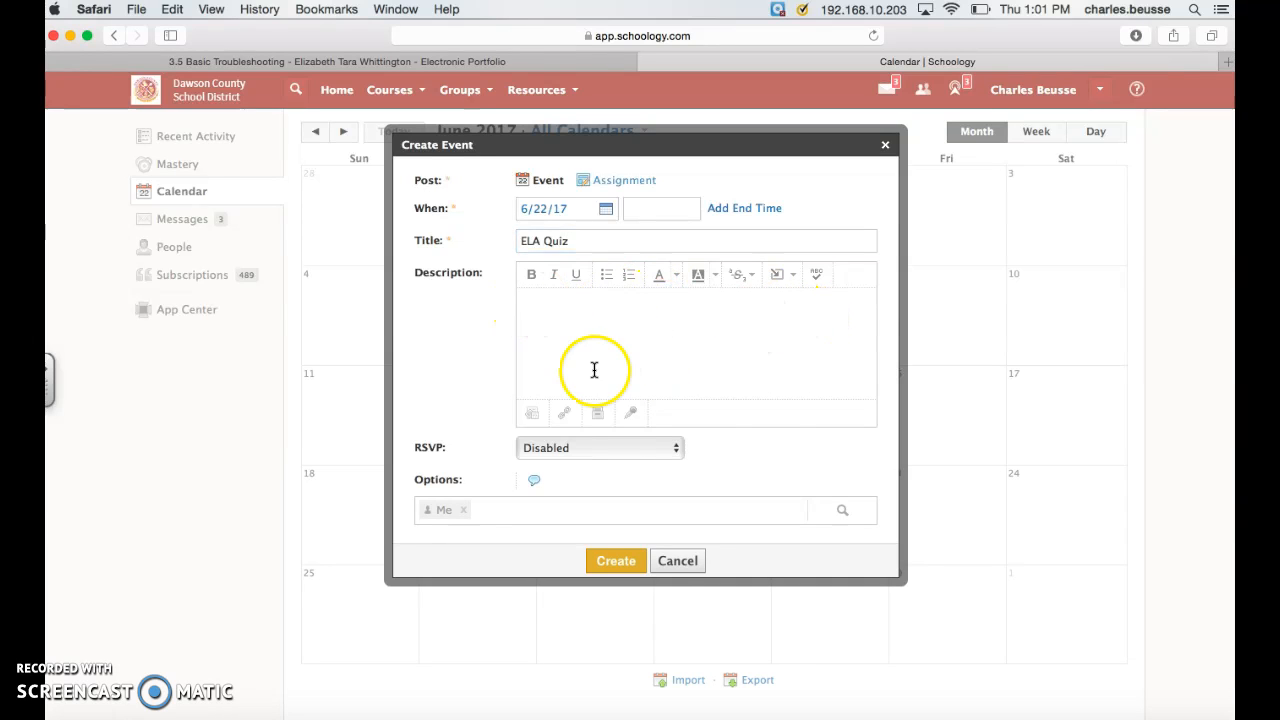
pyautogui.scroll(-2, 763, 437)
pyautogui.click(615, 520)
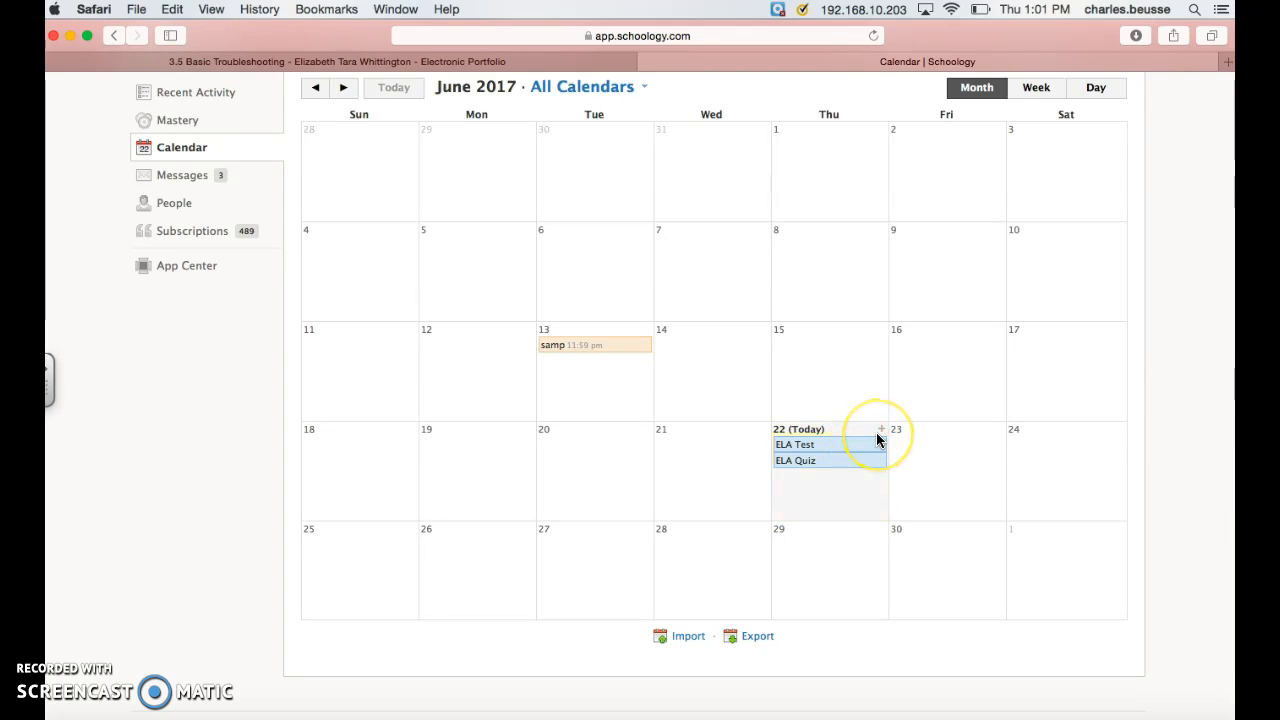
pyautogui.scroll(2, 877, 434)
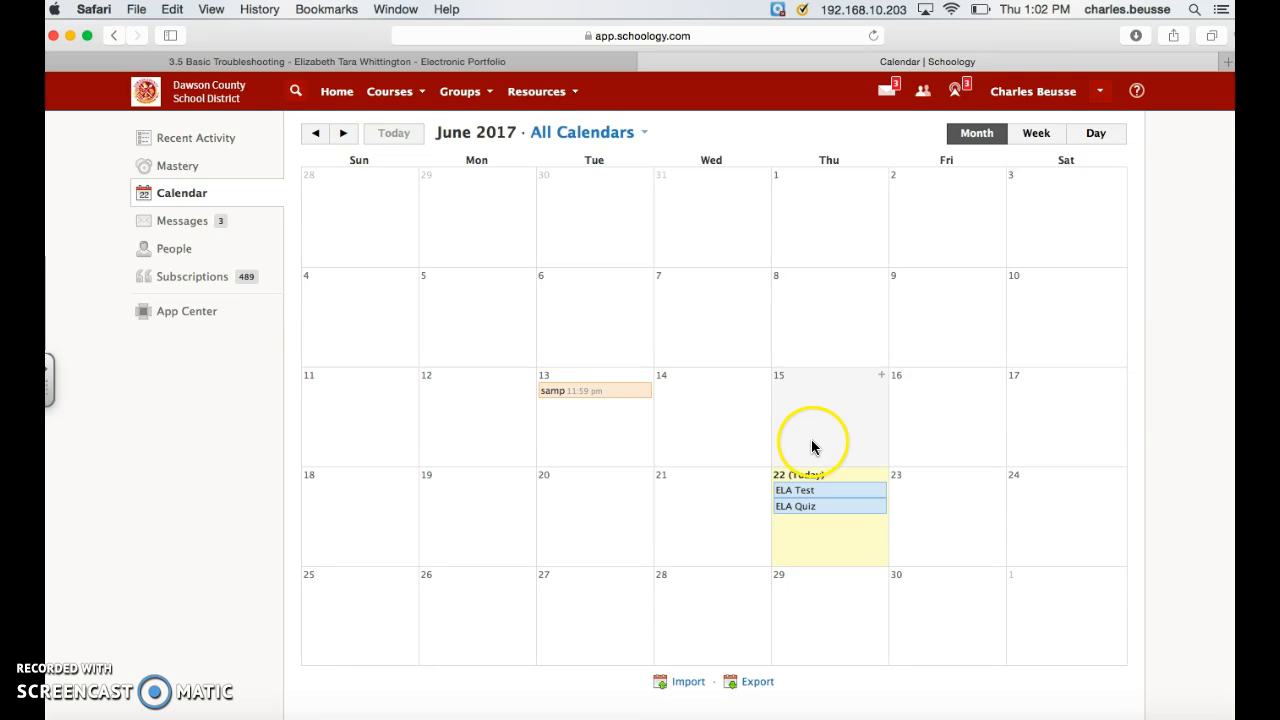
pyautogui.scroll(1, 769, 325)
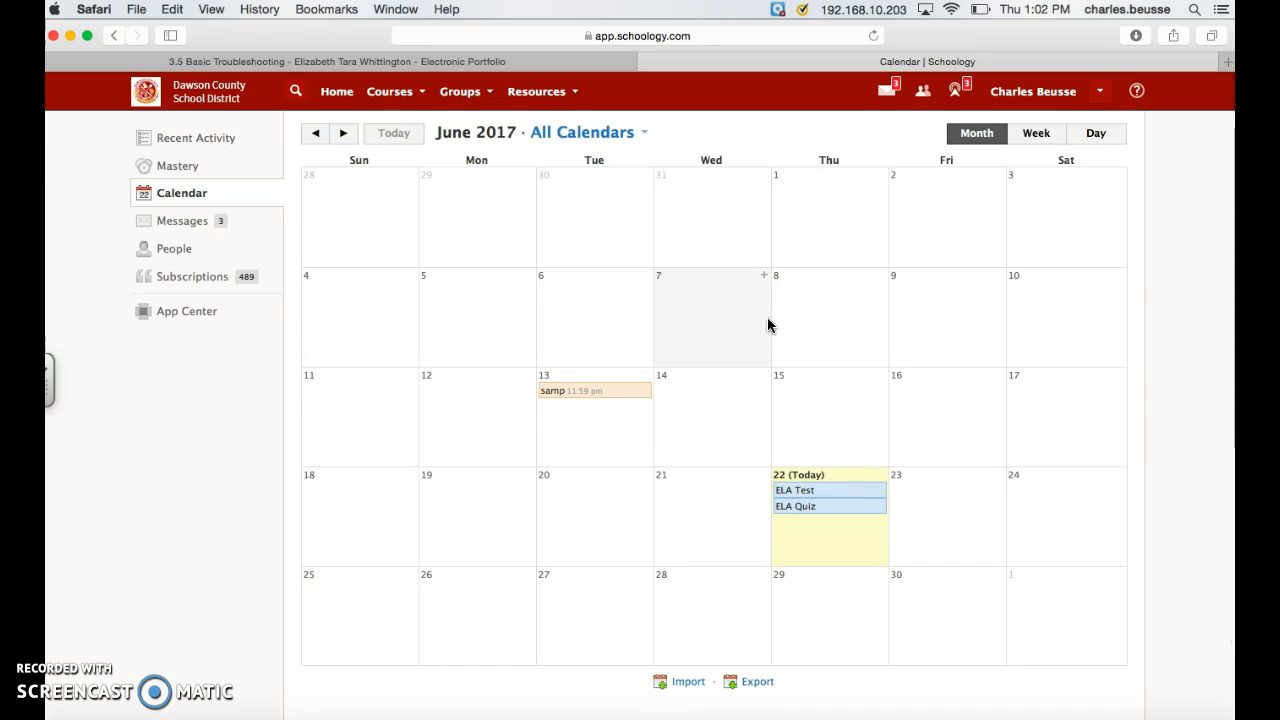